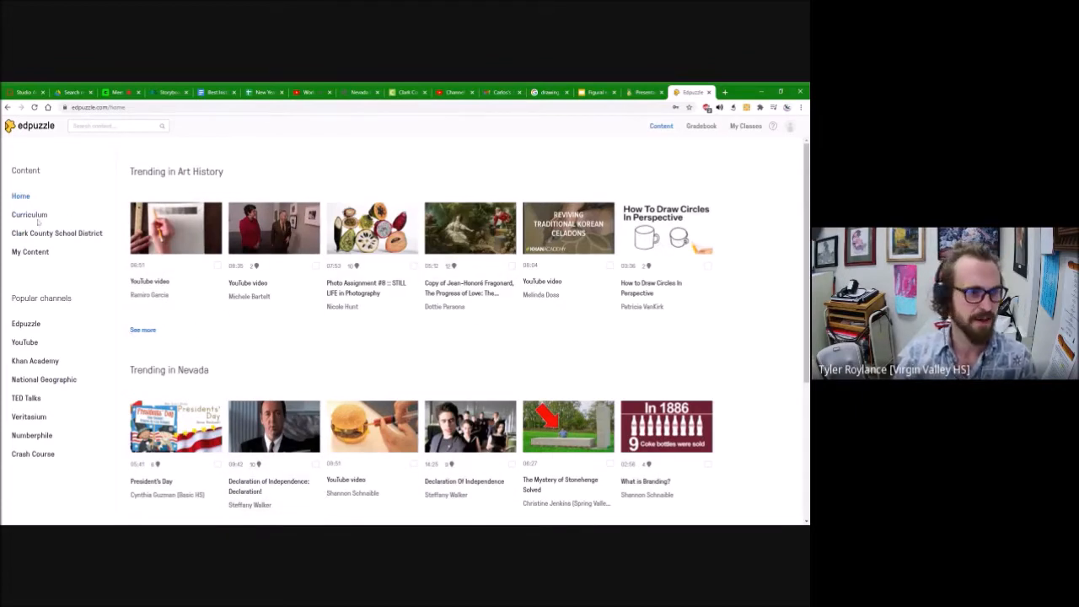
Step: Look through the Curriculum, Clark County School District and My Content video collections
click(38, 220)
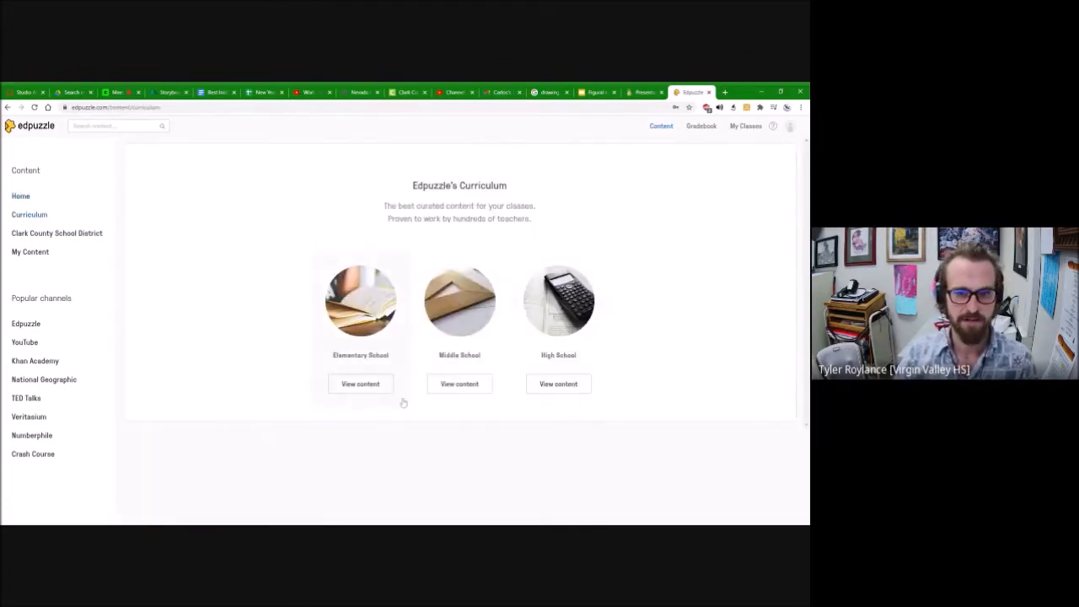
click(30, 254)
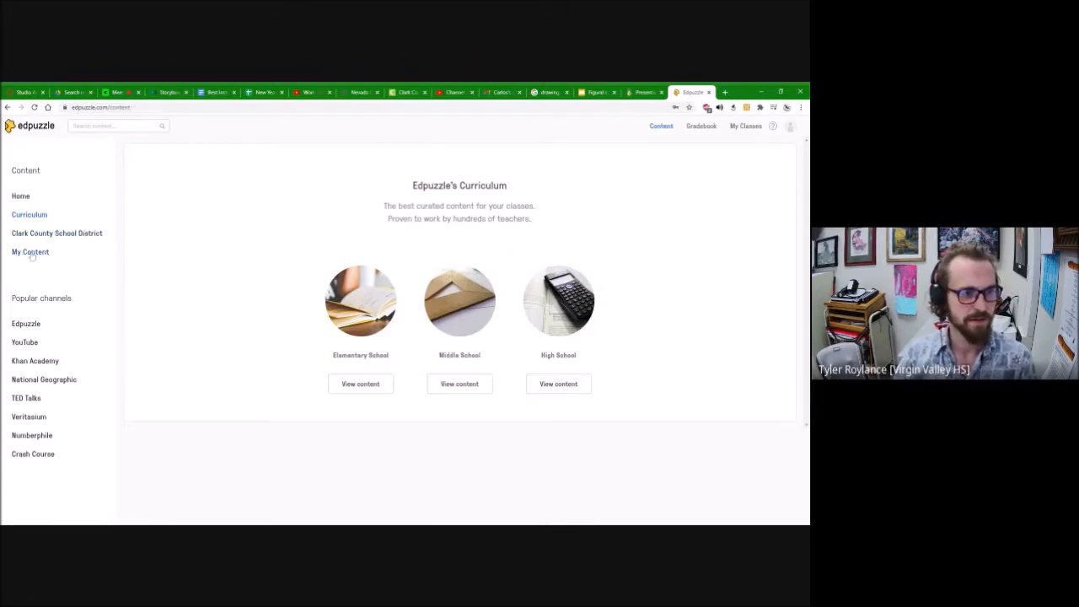
click(46, 236)
scroll(296, 298, down, 3)
scroll(296, 298, up, 3)
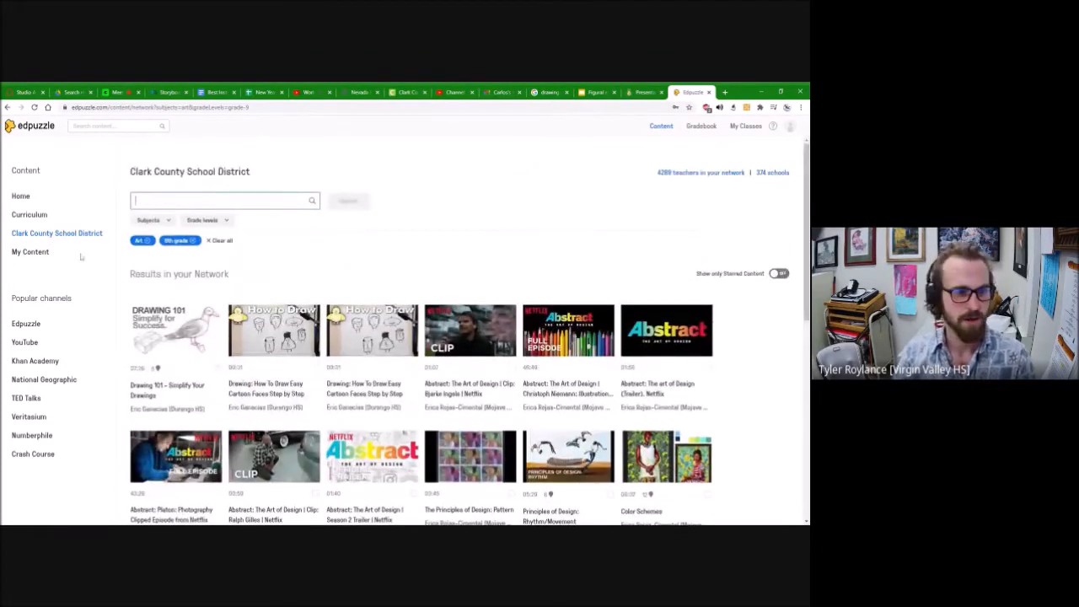
click(33, 253)
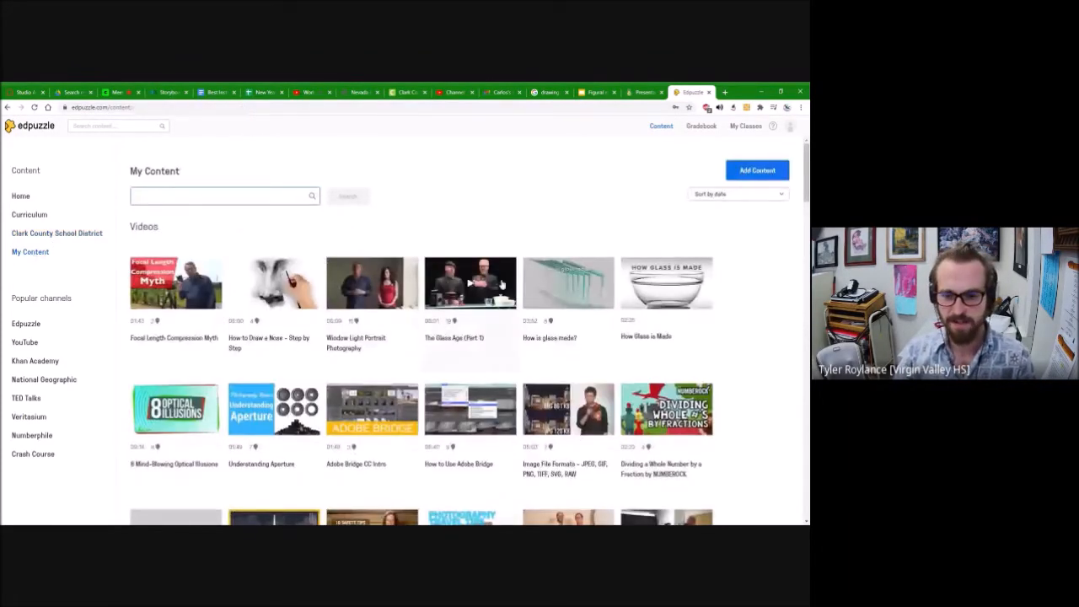
scroll(505, 303, down, 5)
scroll(509, 333, up, 5)
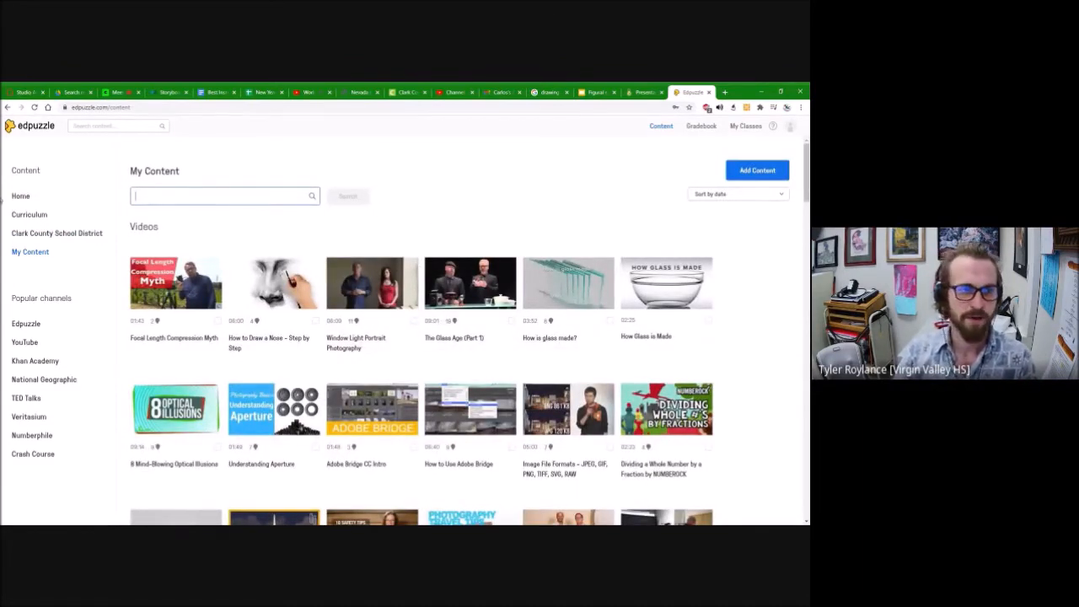
Step: Start a new class named "Teachers" with the description "For the Teachers"
click(746, 126)
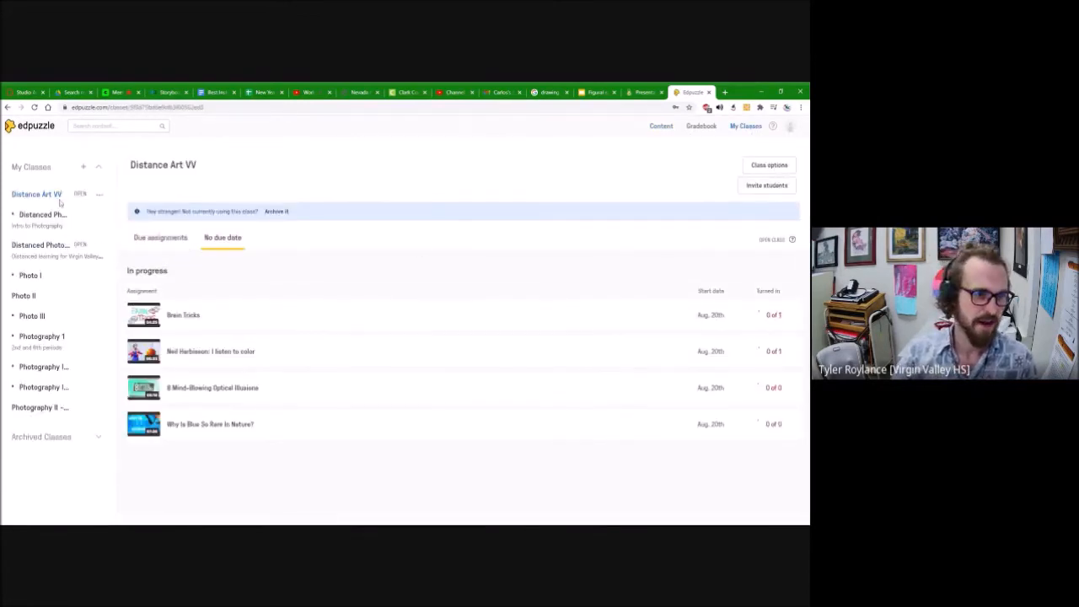
click(83, 167)
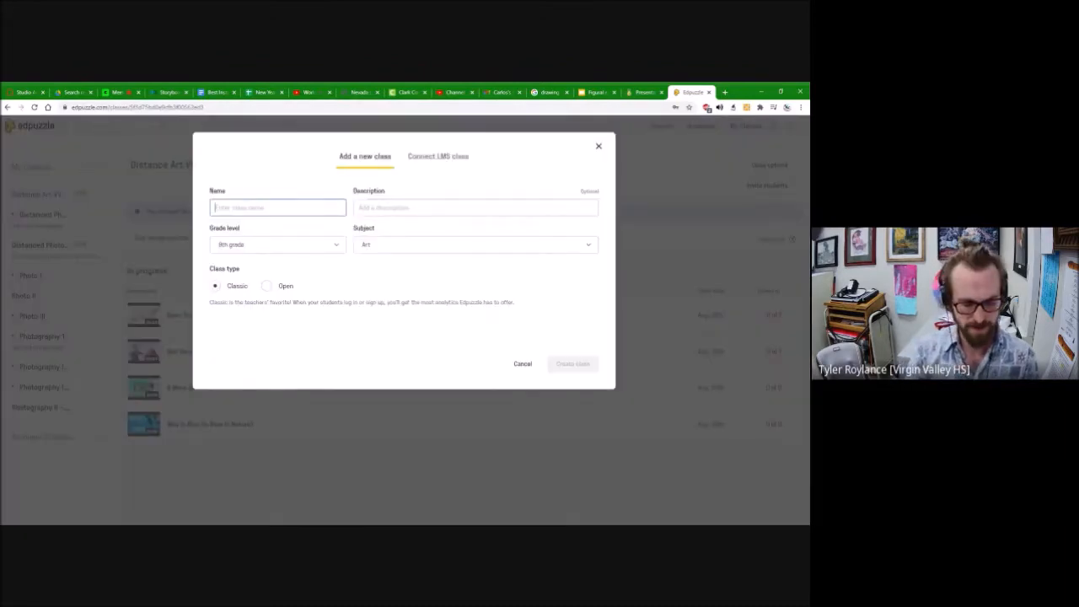
text(For the Teachers)
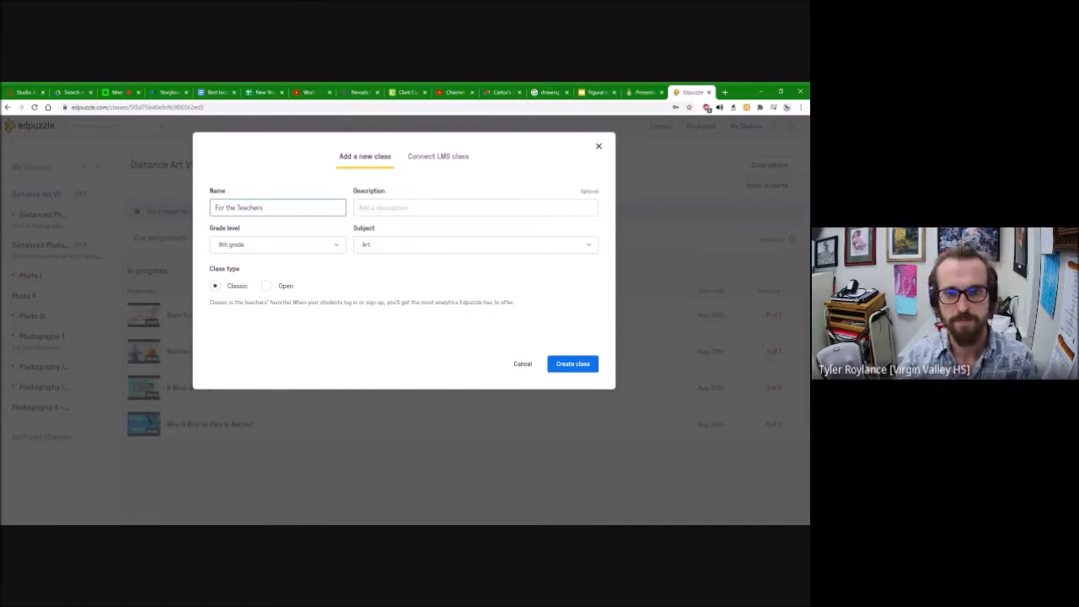
key(Tab)
key(shift+Tab)
key(ctrl+c)
key(Tab)
key(ctrl+v)
drag(238, 207, 214, 209)
key(BackSpace)
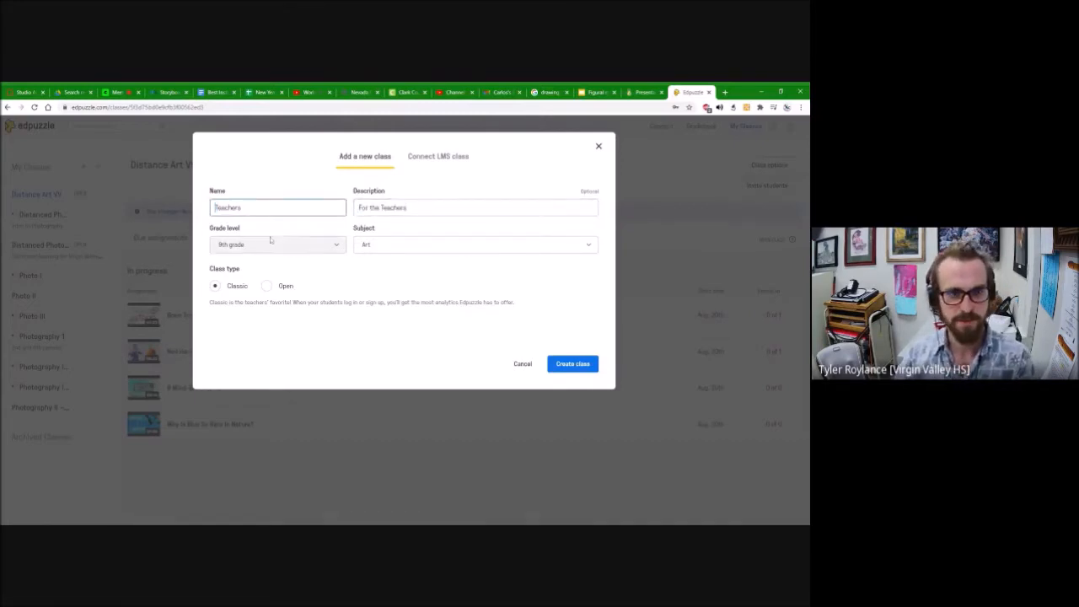
Step: Set the grade level to Higher education / College, the subject to Other and the class type to Open, and create the class
click(334, 245)
scroll(291, 338, down, 3)
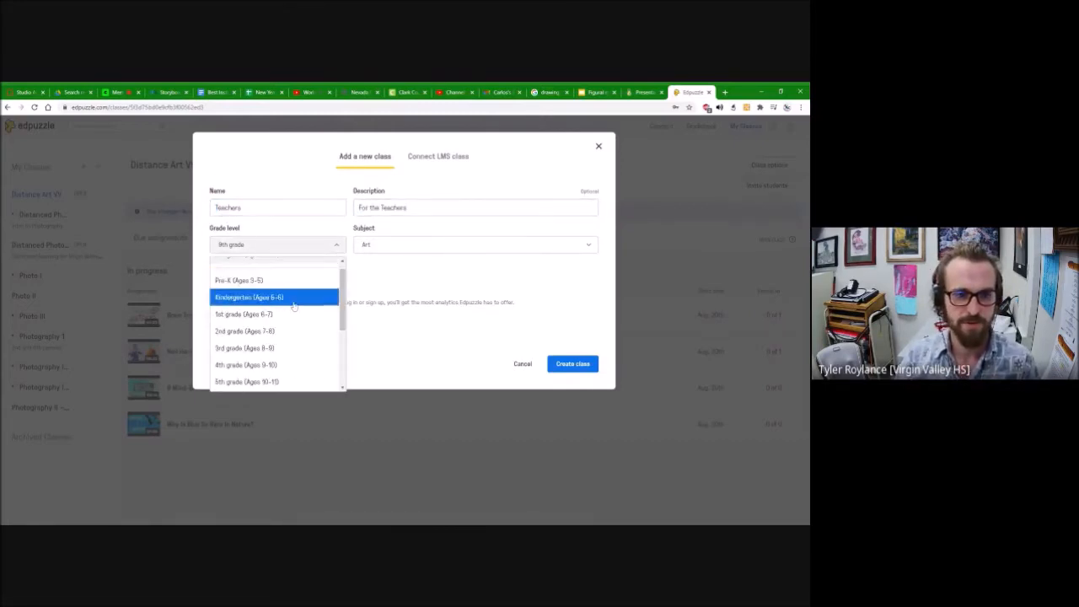
click(285, 383)
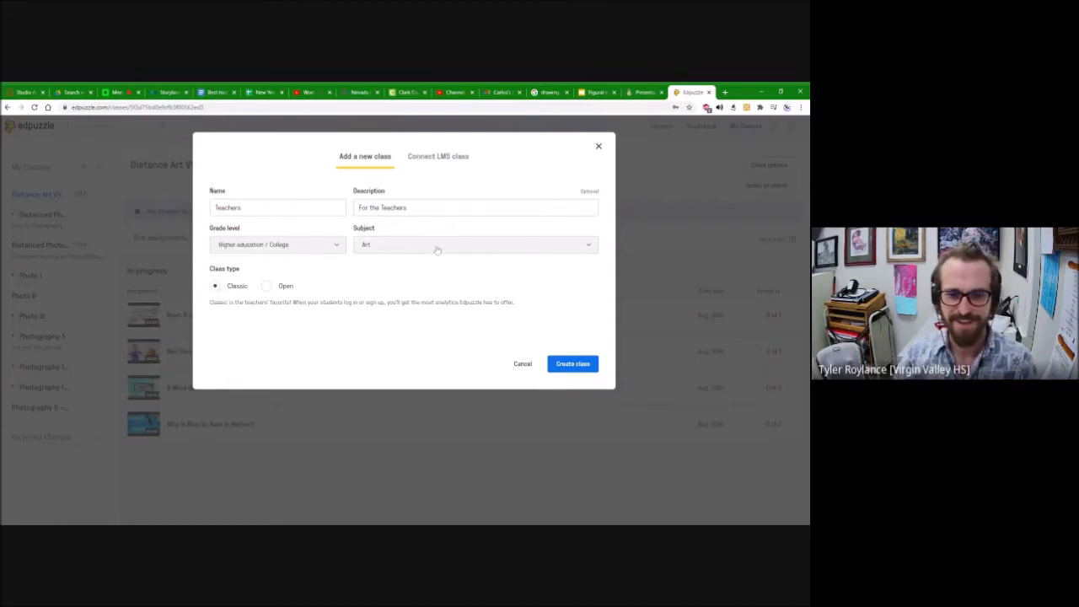
click(405, 251)
scroll(402, 286, down, 5)
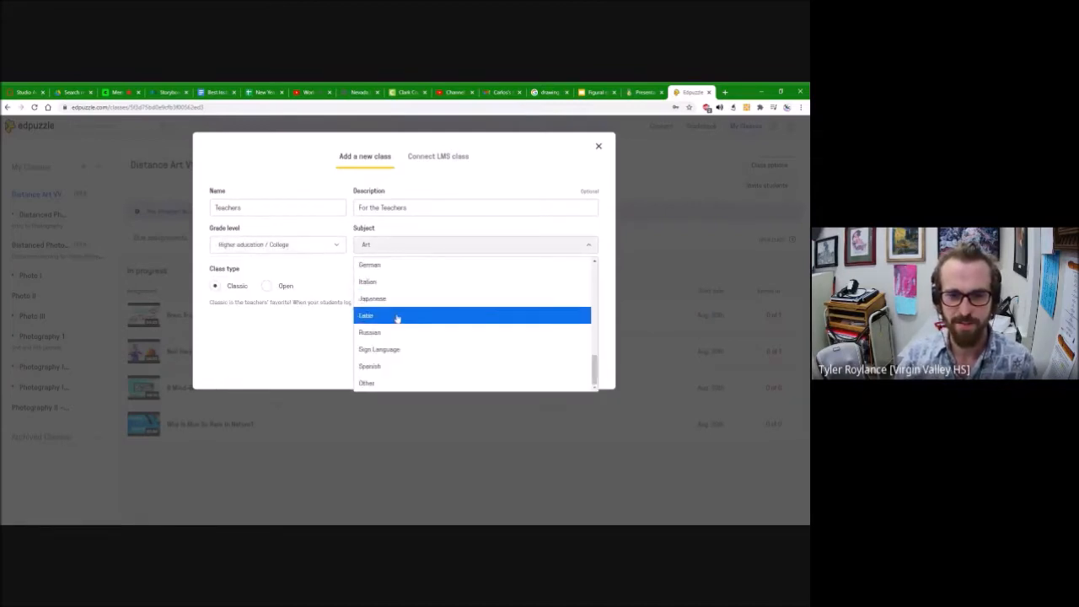
click(397, 316)
click(266, 287)
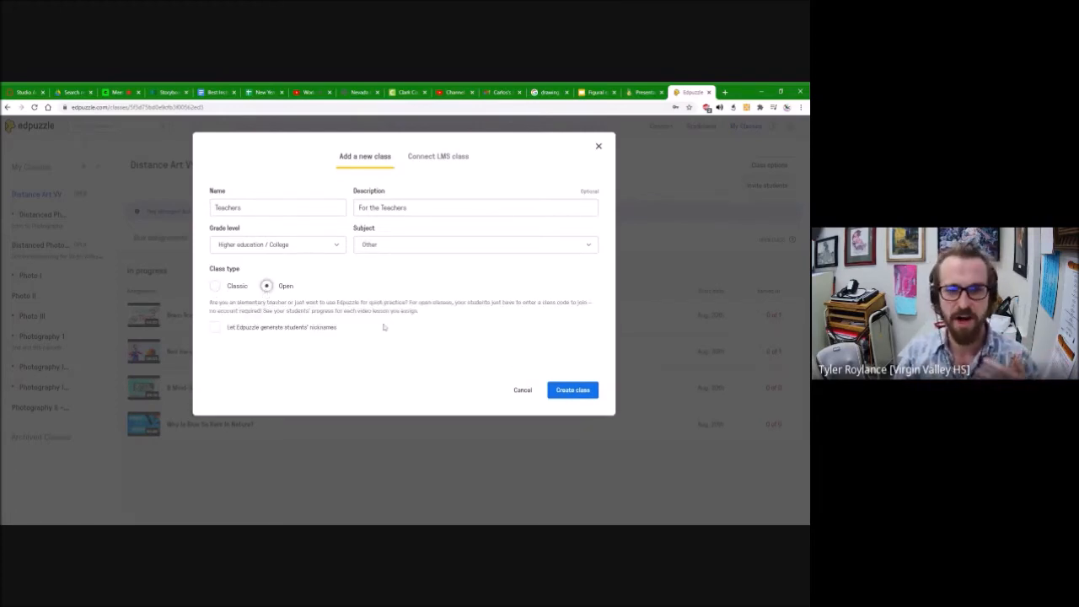
click(565, 391)
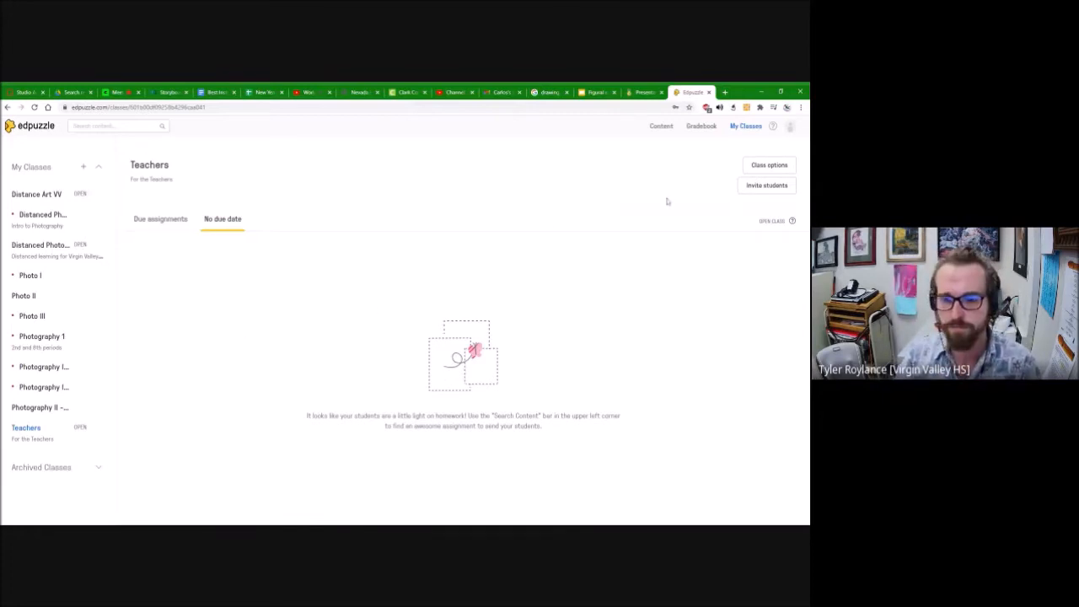
Step: Assign the video "Dividing a Whole Number by a Fraction by NUMBEROCK" to the Teachers class with closed captions turned on
click(661, 126)
scroll(642, 356, down, 3)
scroll(674, 344, up, 1)
click(675, 344)
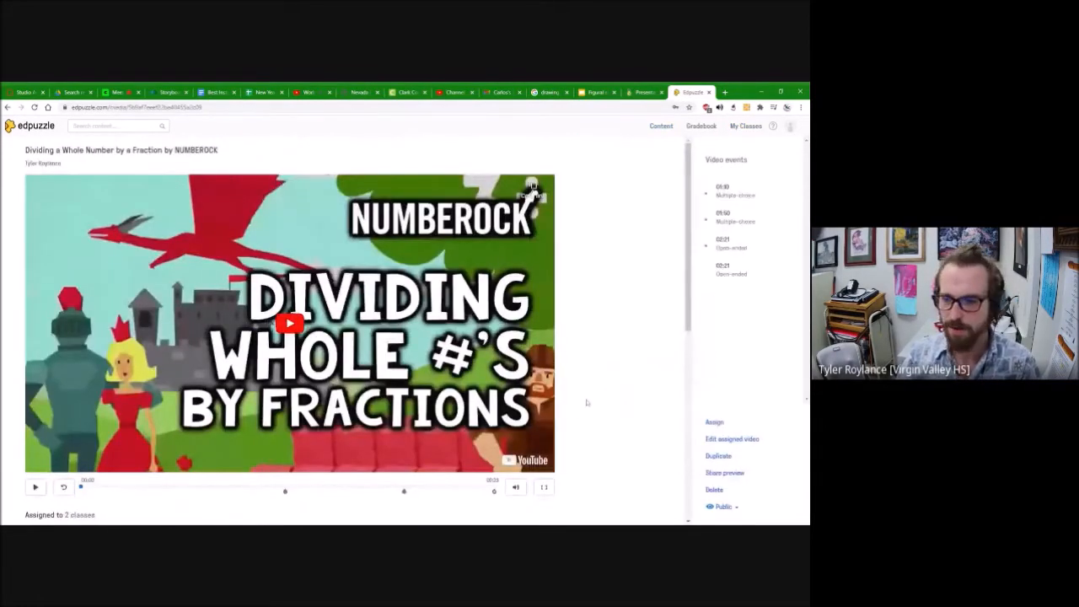
click(712, 424)
scroll(190, 397, down, 2)
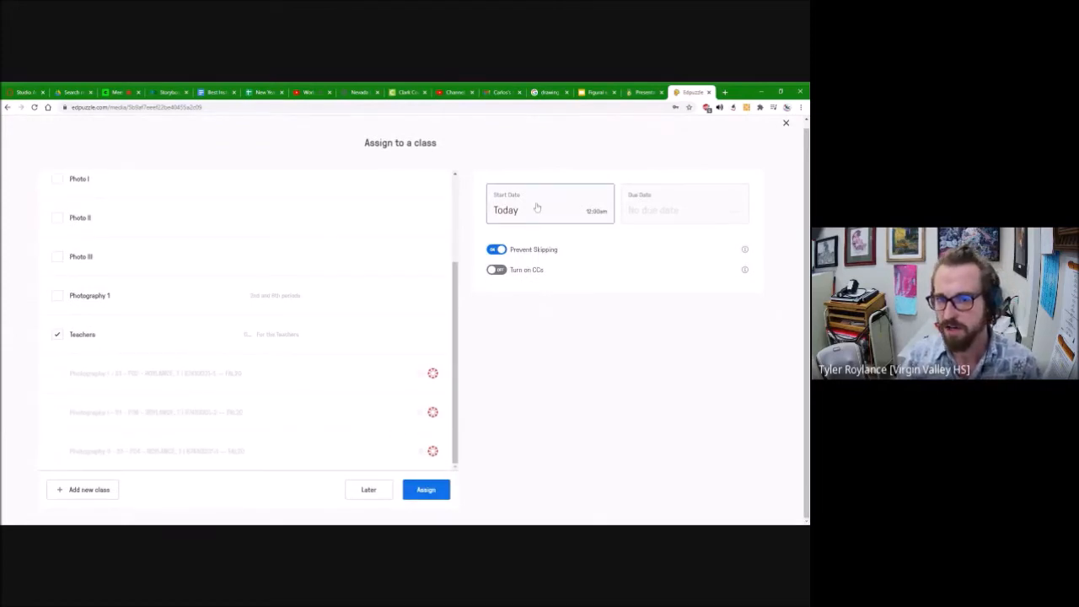
click(496, 270)
click(439, 492)
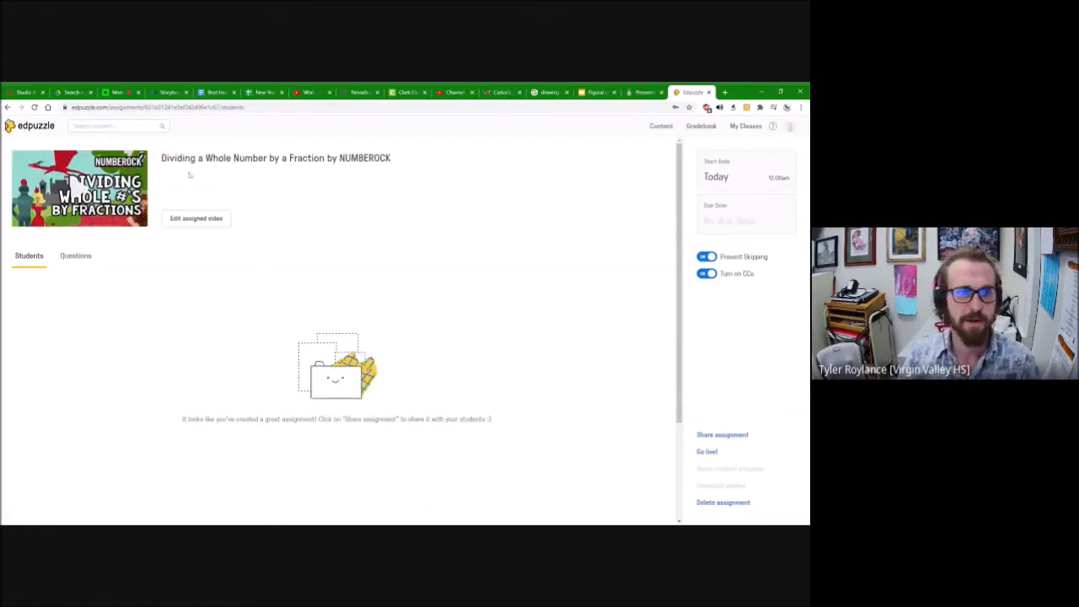
click(47, 127)
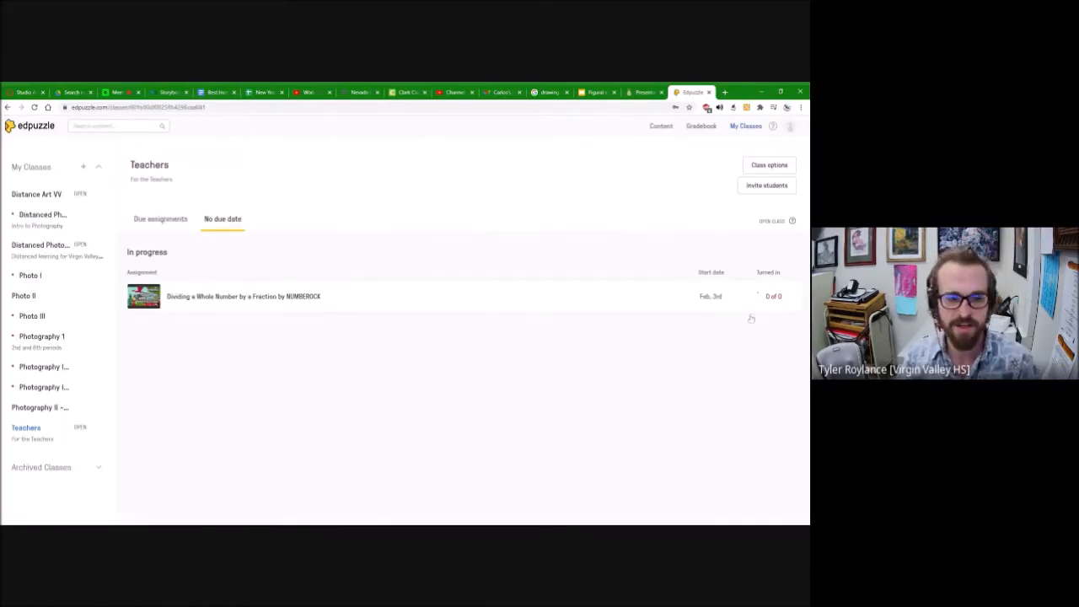
Step: Find "Surviving High School.." in the TED Talks channel and copy it to My Content
click(660, 127)
click(35, 254)
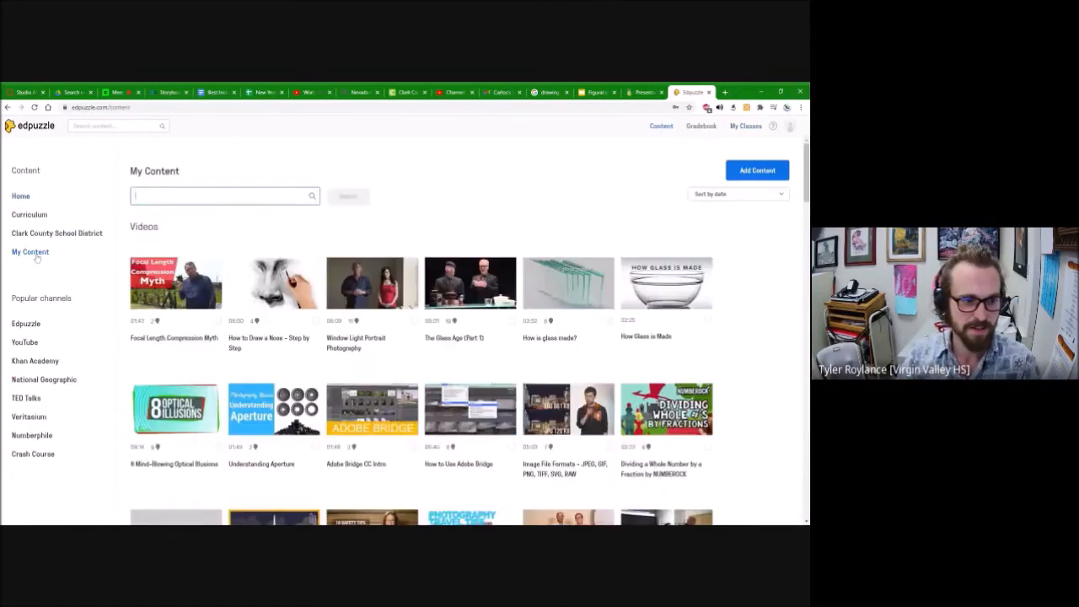
click(24, 343)
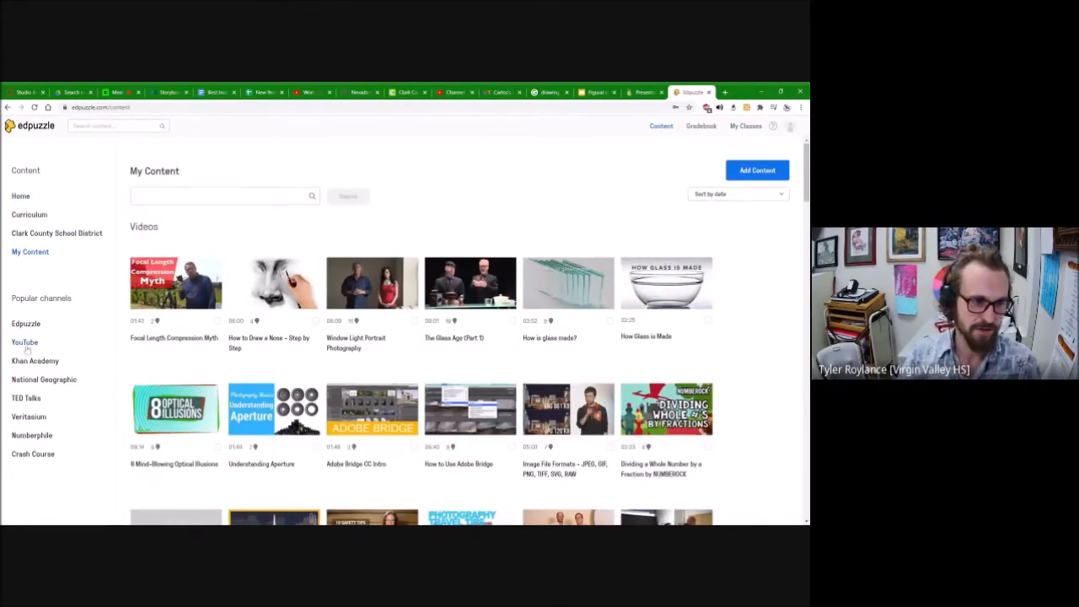
click(26, 398)
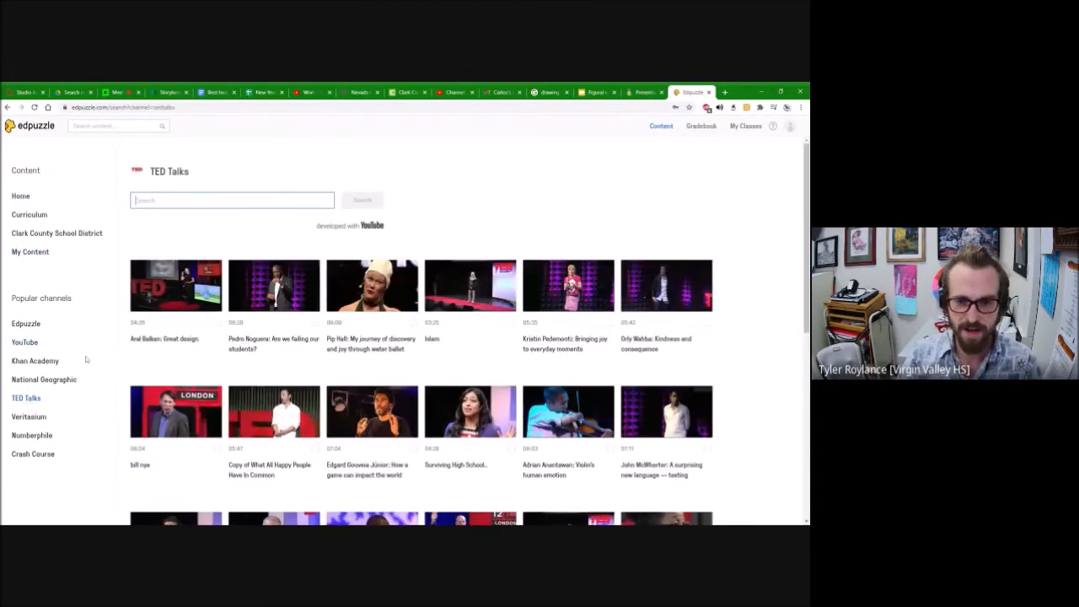
click(459, 405)
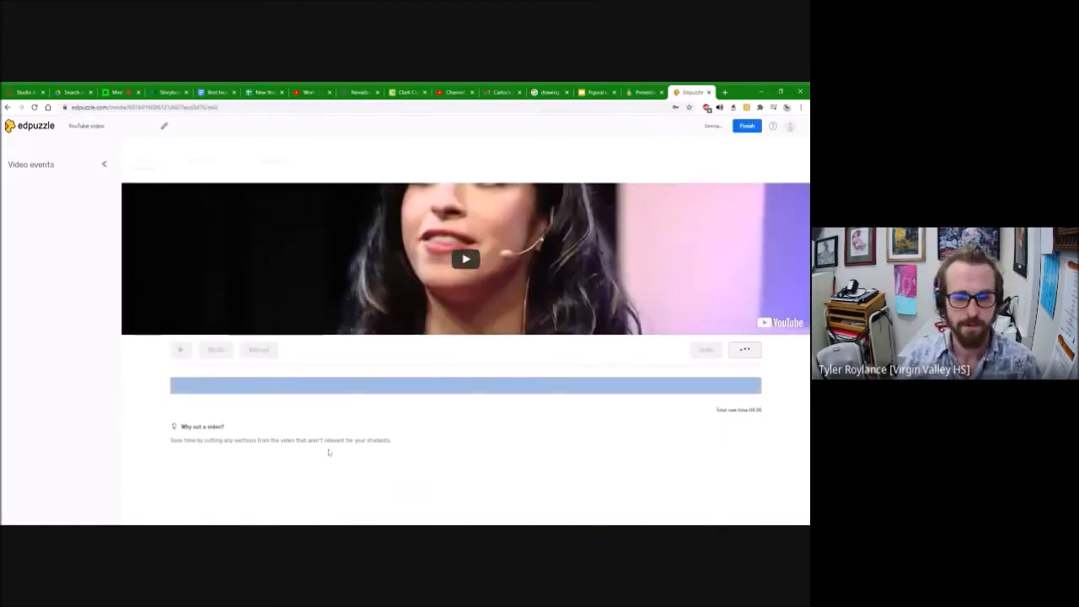
click(7, 107)
click(175, 506)
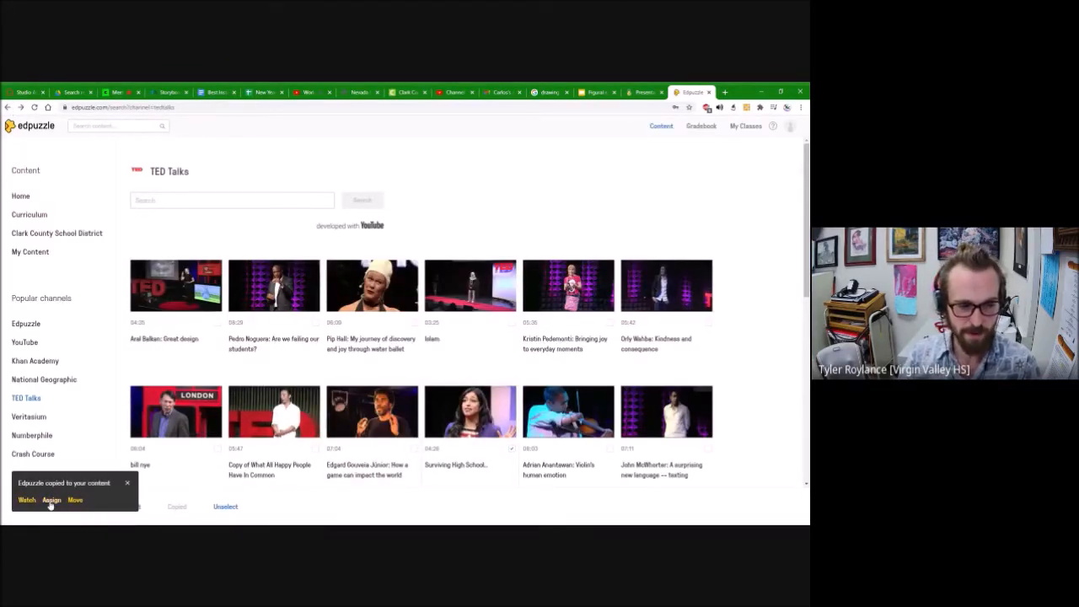
click(30, 252)
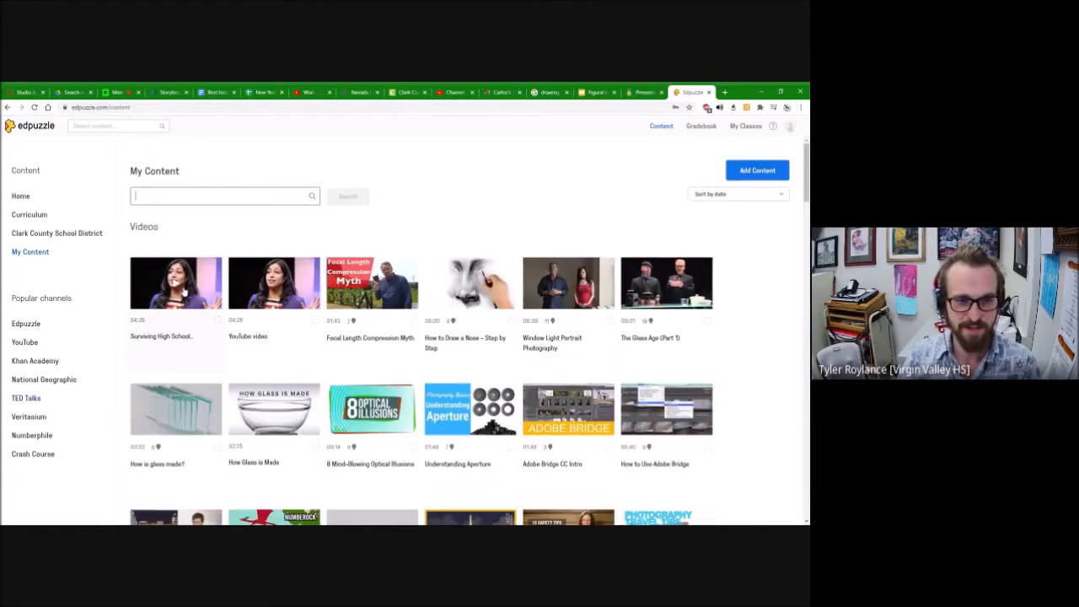
Step: Assign the "Surviving High School.." video to the Teachers class, starting today
click(218, 321)
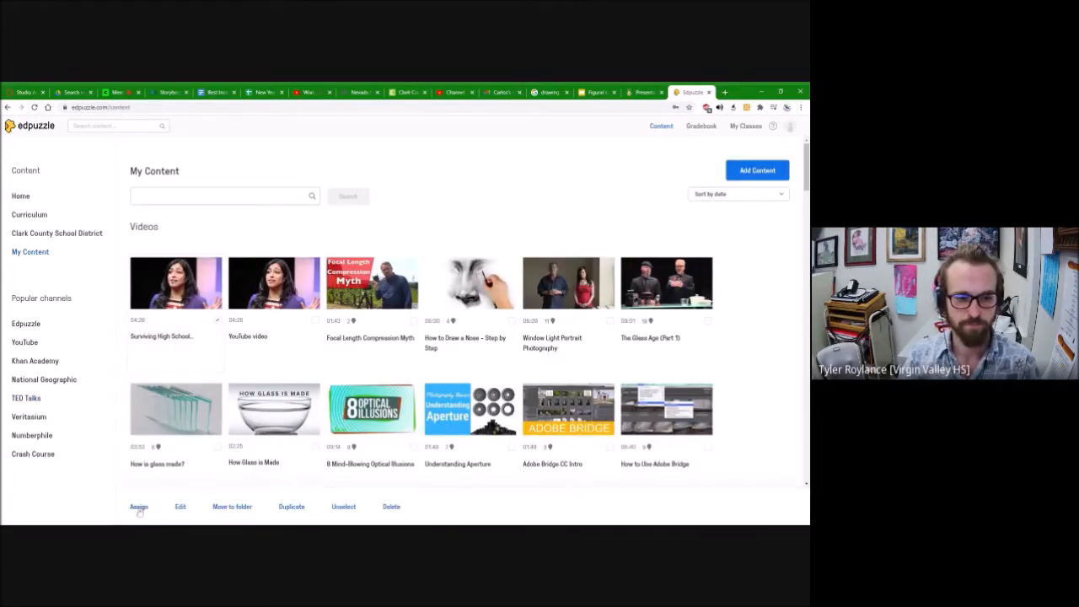
click(201, 301)
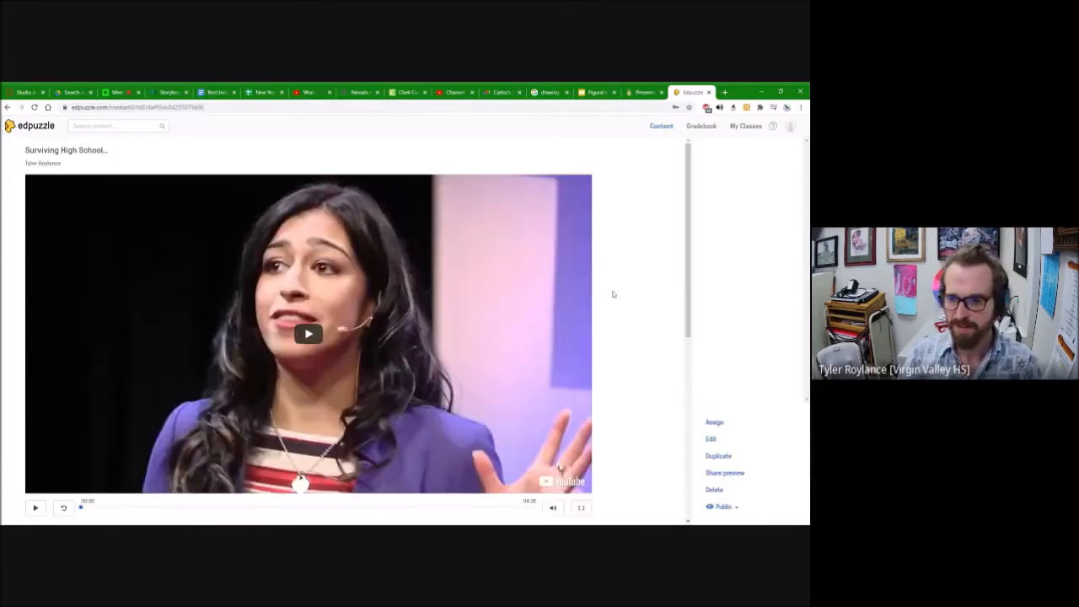
click(717, 425)
scroll(263, 248, down, 2)
click(59, 340)
click(431, 491)
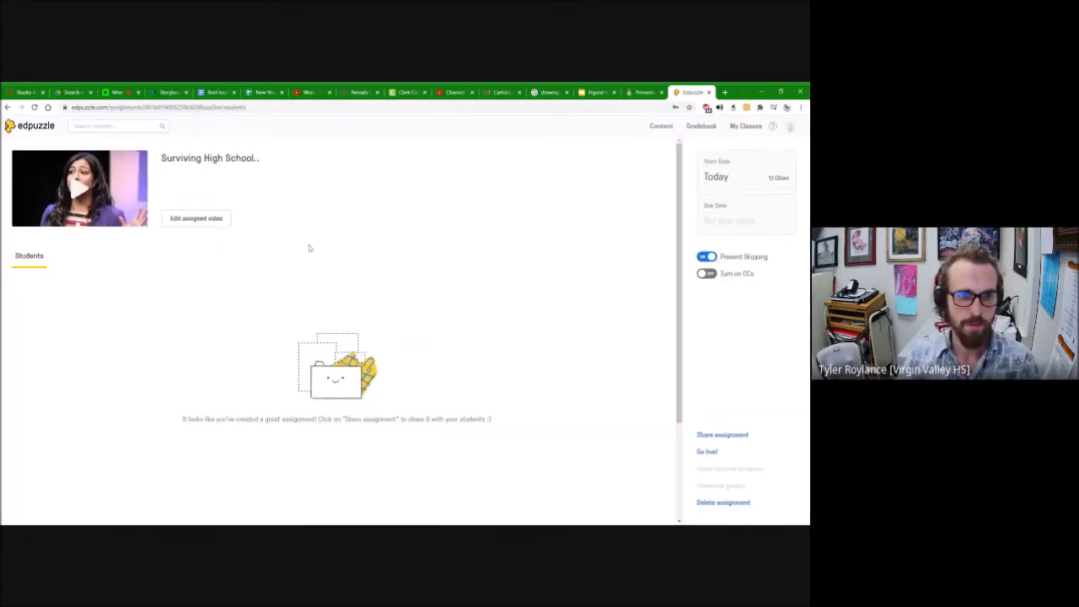
click(742, 127)
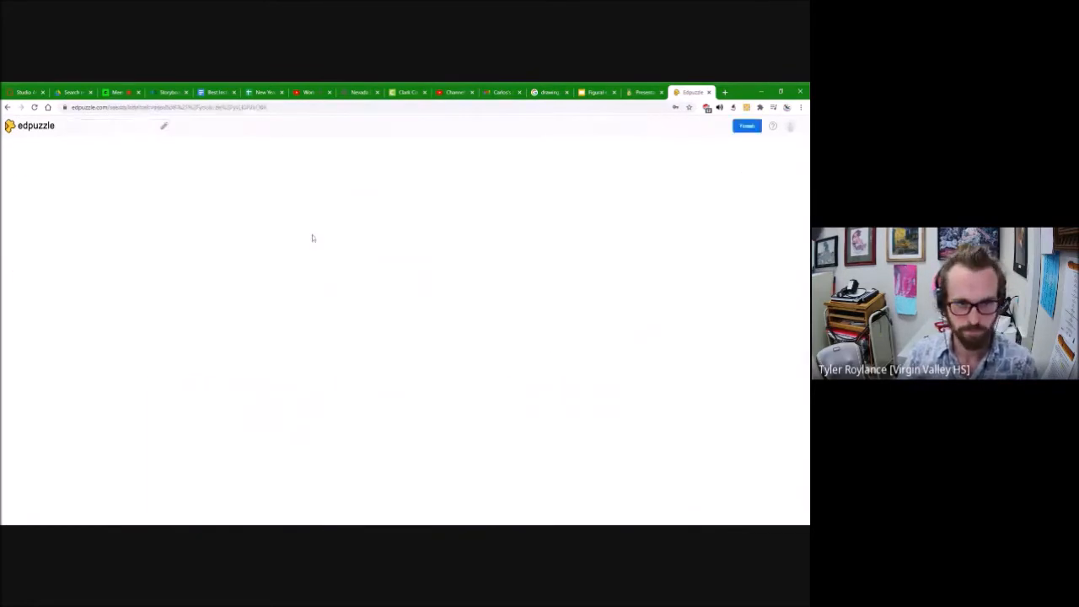
Step: Try cutting sections out of the early part of the Peardeck video, and restore its full length
click(181, 350)
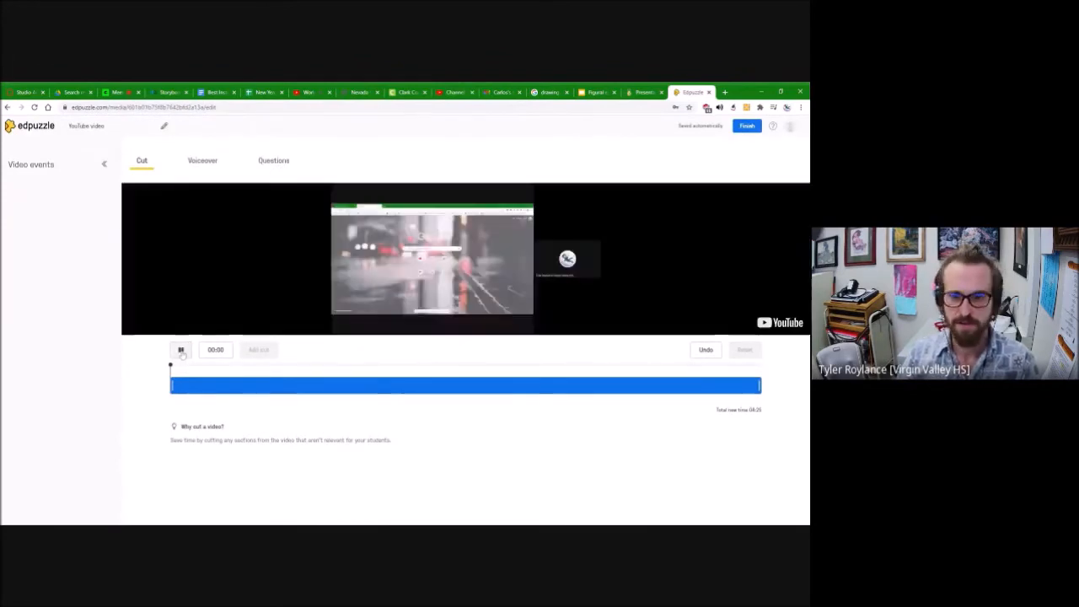
click(181, 350)
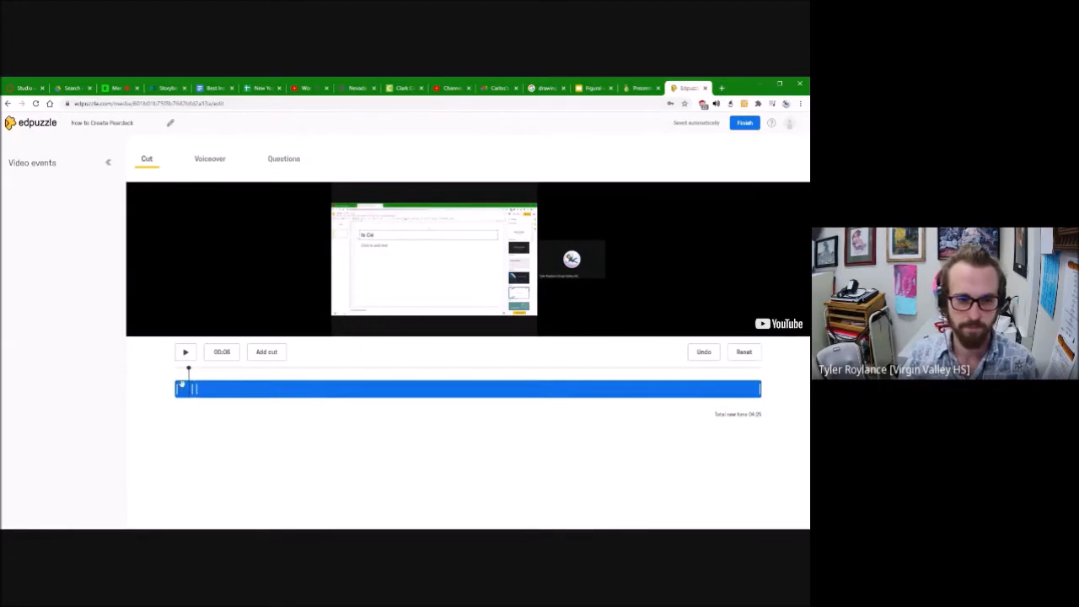
drag(181, 384, 269, 390)
click(255, 372)
click(257, 358)
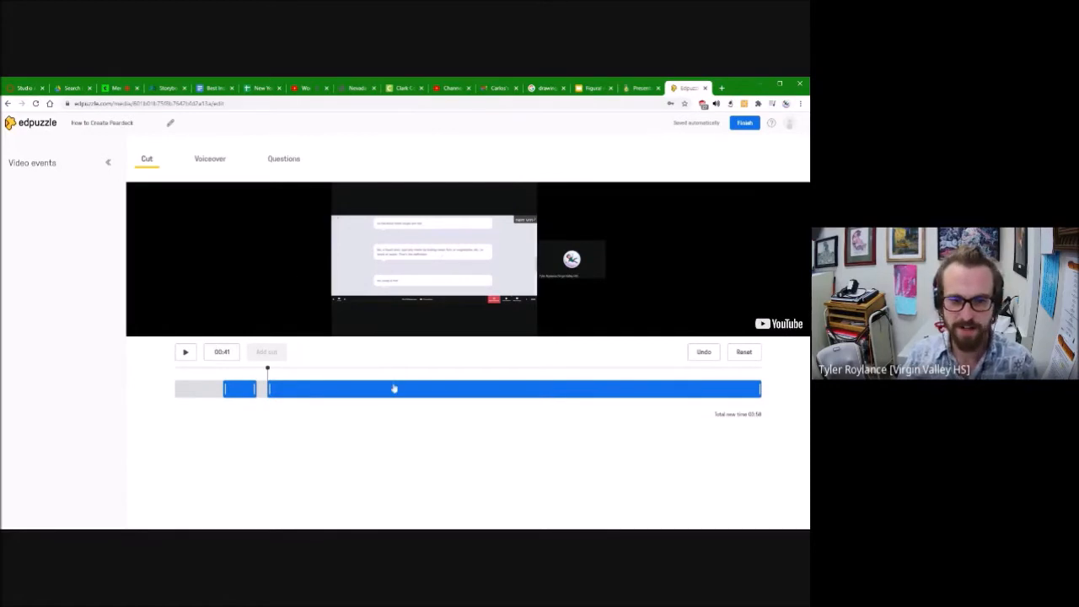
drag(267, 389, 171, 398)
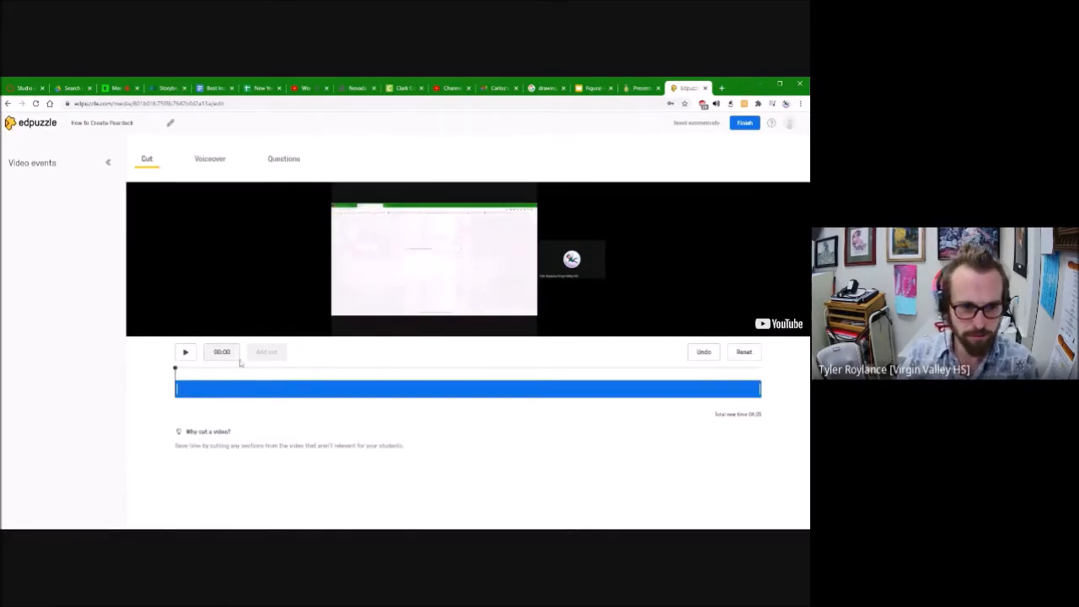
Step: Add an open-ended question reading "Do you use Peardeck?" near the start of the Peardeck video
click(185, 353)
click(187, 355)
click(281, 158)
click(548, 214)
text(Do you )
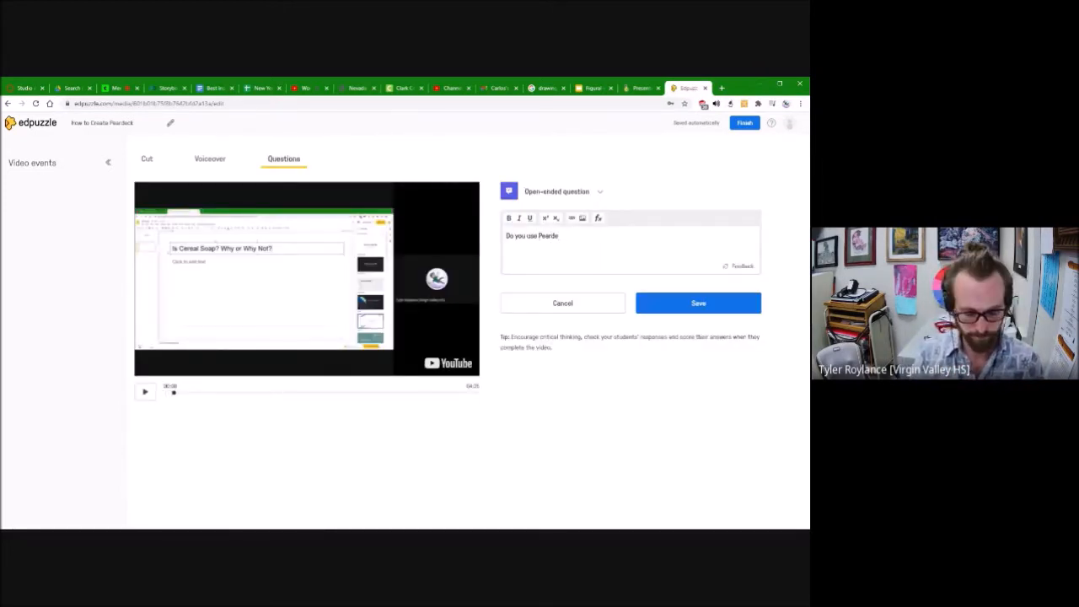
text(use Peardeck?)
key(Return)
click(531, 281)
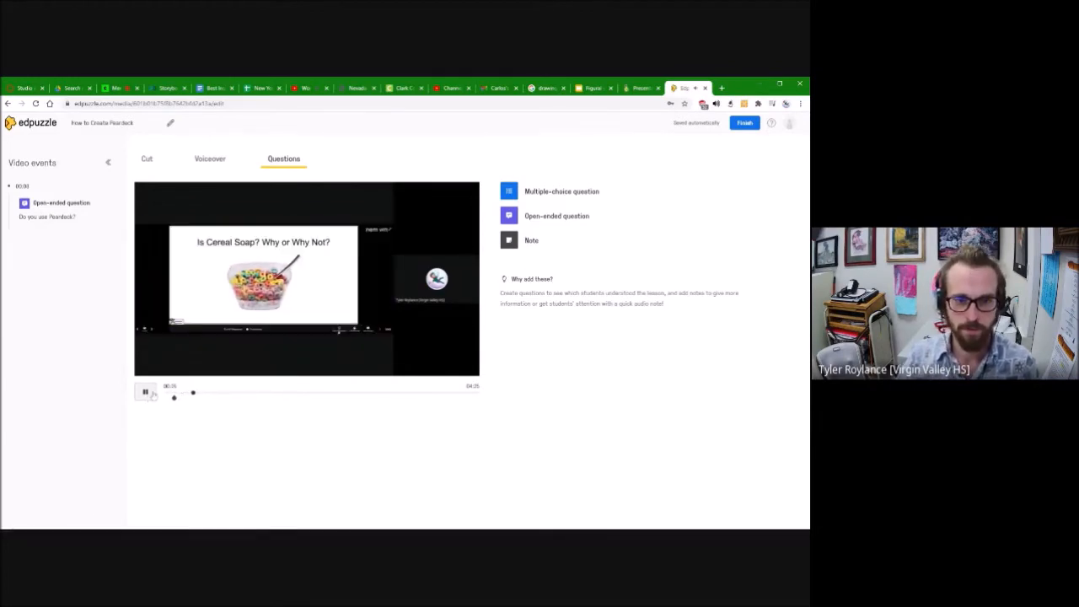
Step: Start a multiple-choice question at about 00:31 in the Peardeck video reading "How do you look at student responces?"
click(557, 192)
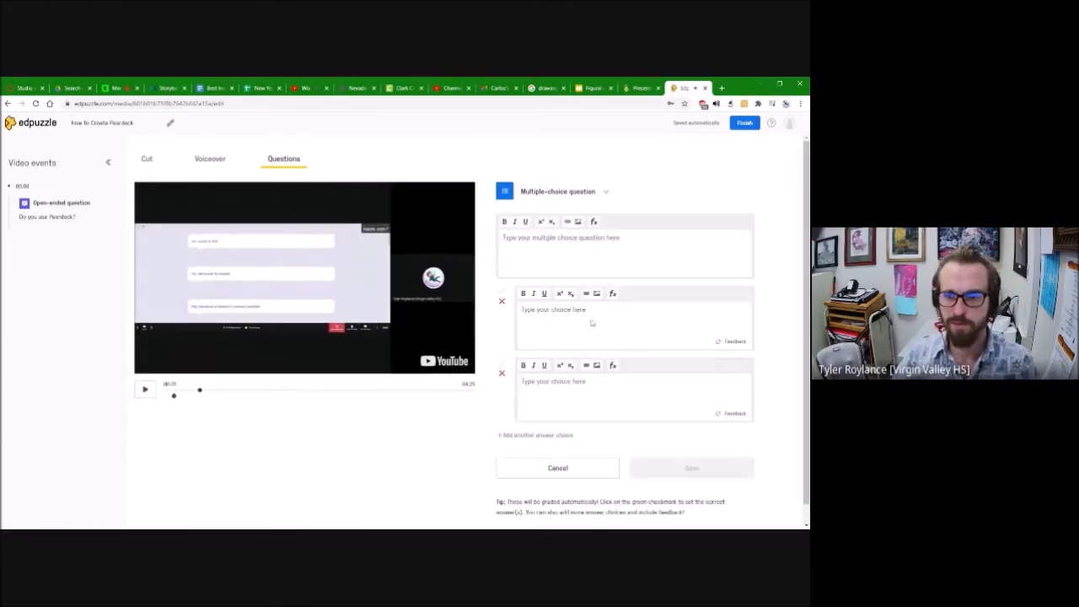
text(W)
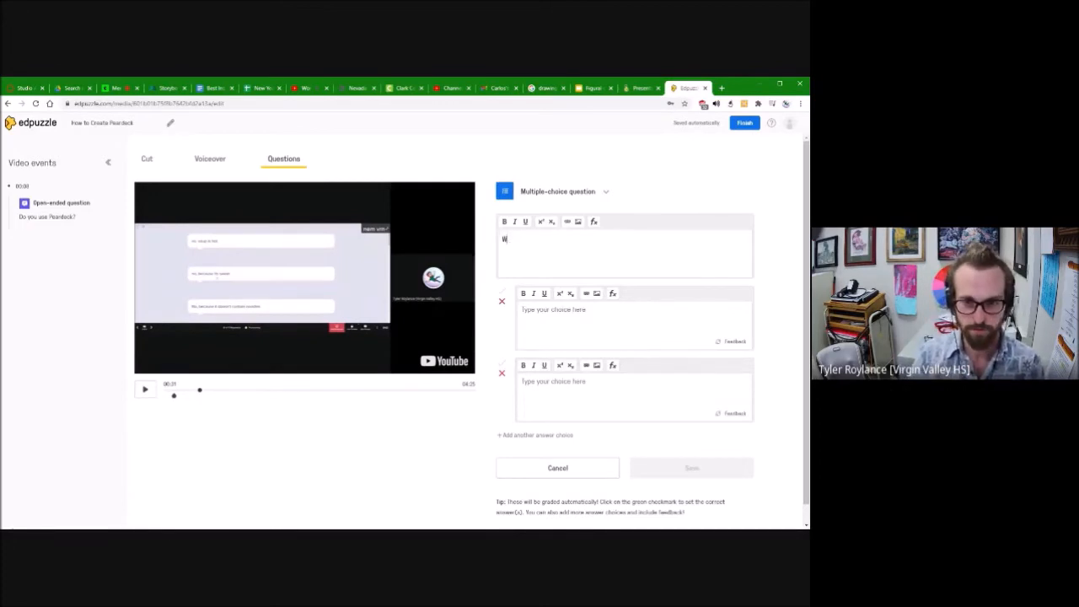
text(hent responses?)
Step: Enter the correct answer 'The button that says "show responces" that turned red after clicking on it that now says "hide responces"'
click(543, 317)
text(The button that says show responses that turned red after clicking on it that now says "hide responces")
click(581, 311)
text("hide responces)
click(630, 311)
text(")
Step: Enter the wrong answer 'The Lock in the bottom right that says "Lock Screen" that prevents kids from changing answers', save the question and resume playback
click(553, 383)
text(The Lock in the bottom right that says "Lock Screen" that prevents kids from changing answer)
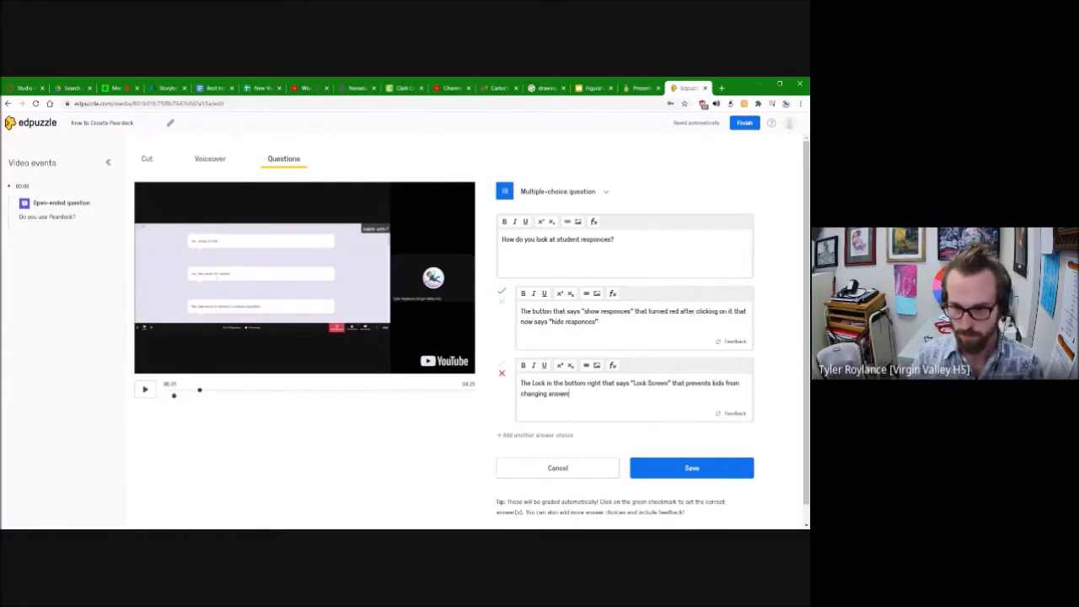
text(s)
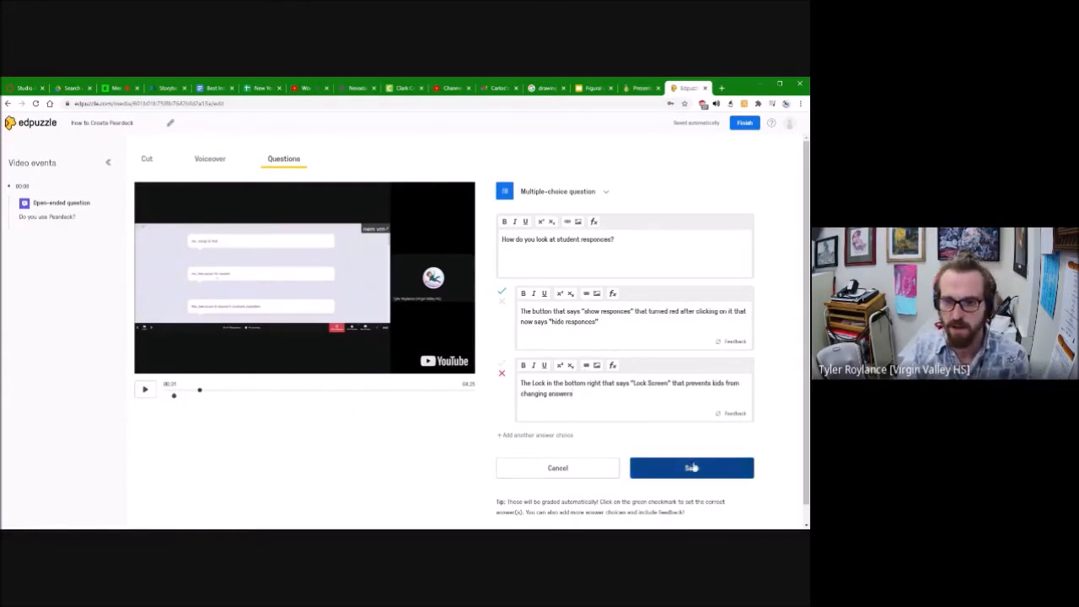
click(692, 467)
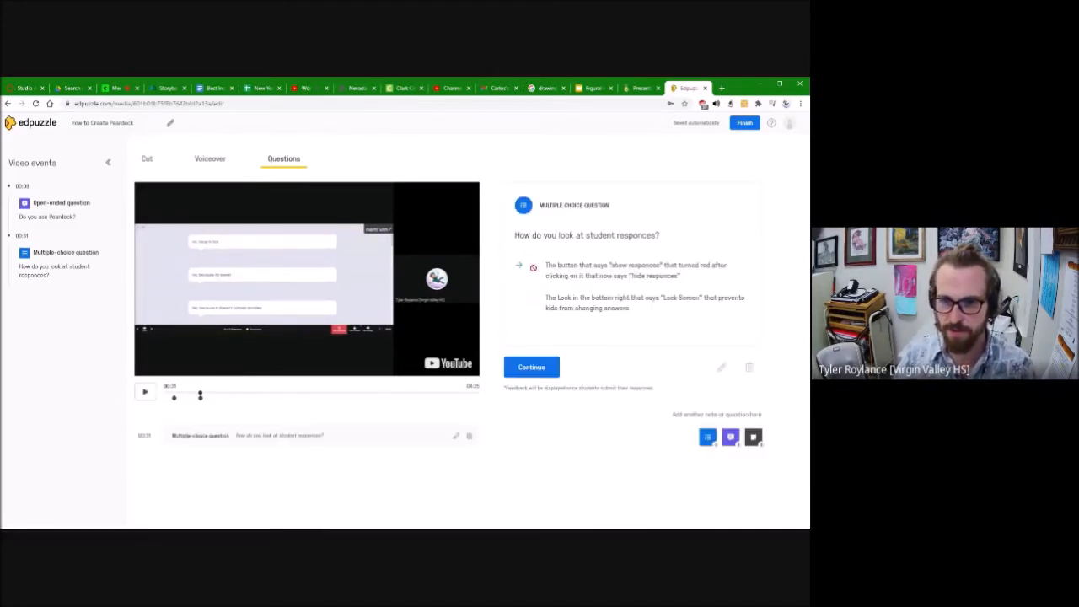
click(531, 368)
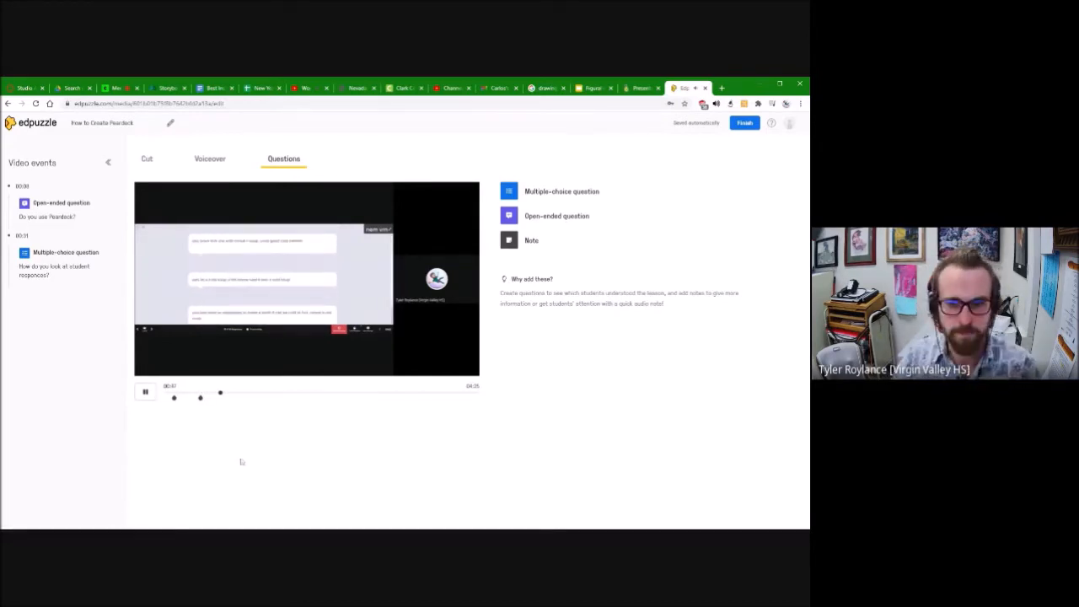
Step: Add a note at about 00:51 reading "If you select the lock in the bottom right corner it will prevent kids from altering their answers."
click(511, 242)
text(If you select the lock in the bottom right corner it will prevent k)
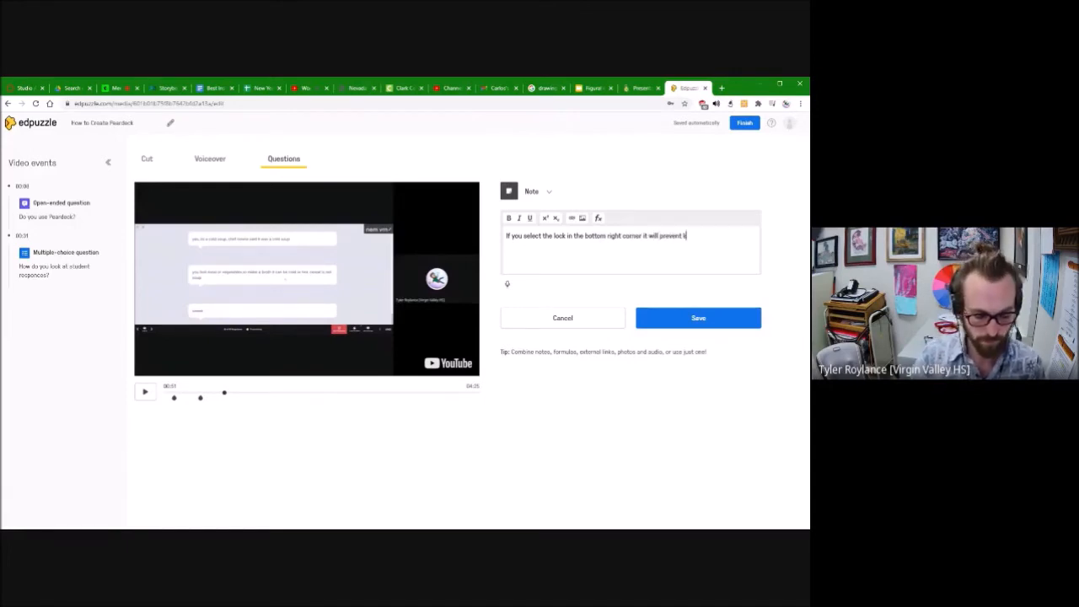
text(ids from altering their answers.)
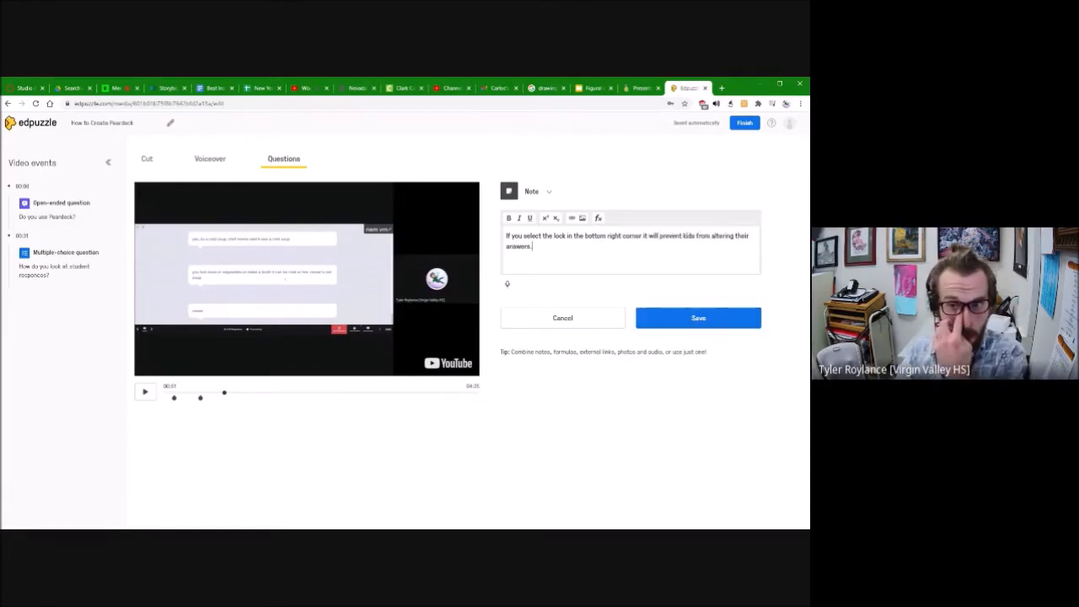
click(698, 317)
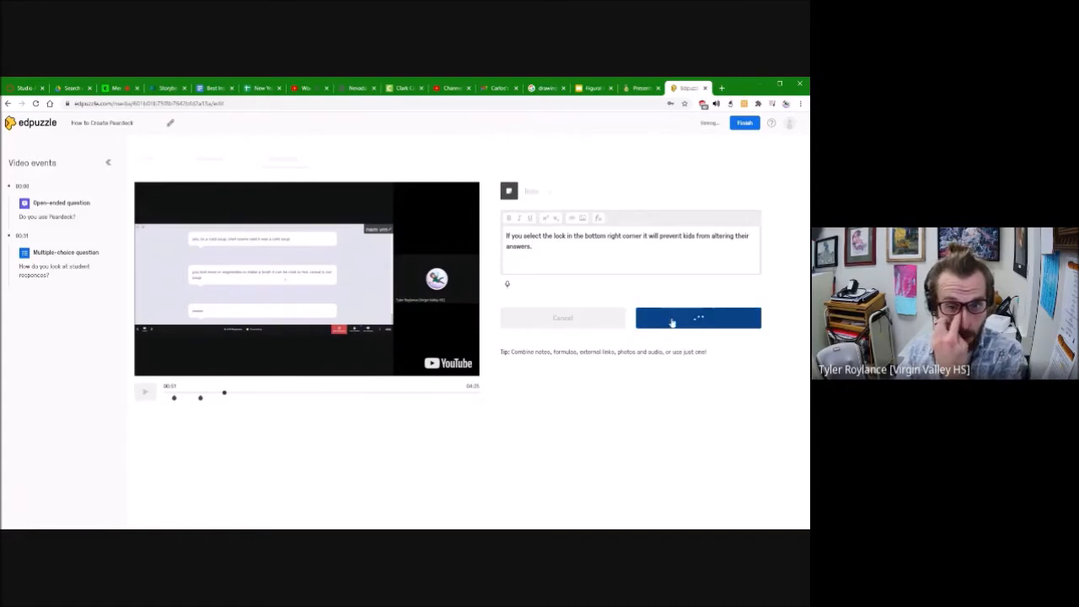
click(531, 295)
Step: Return to the open-ended question near the start of the video and check the Voiceover feature
click(166, 393)
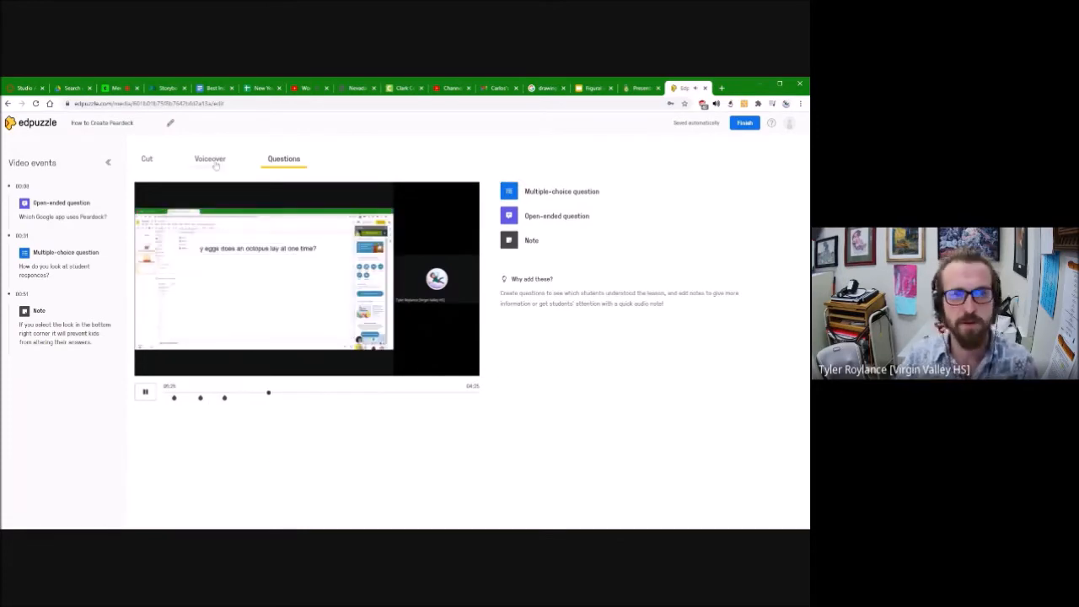
click(216, 166)
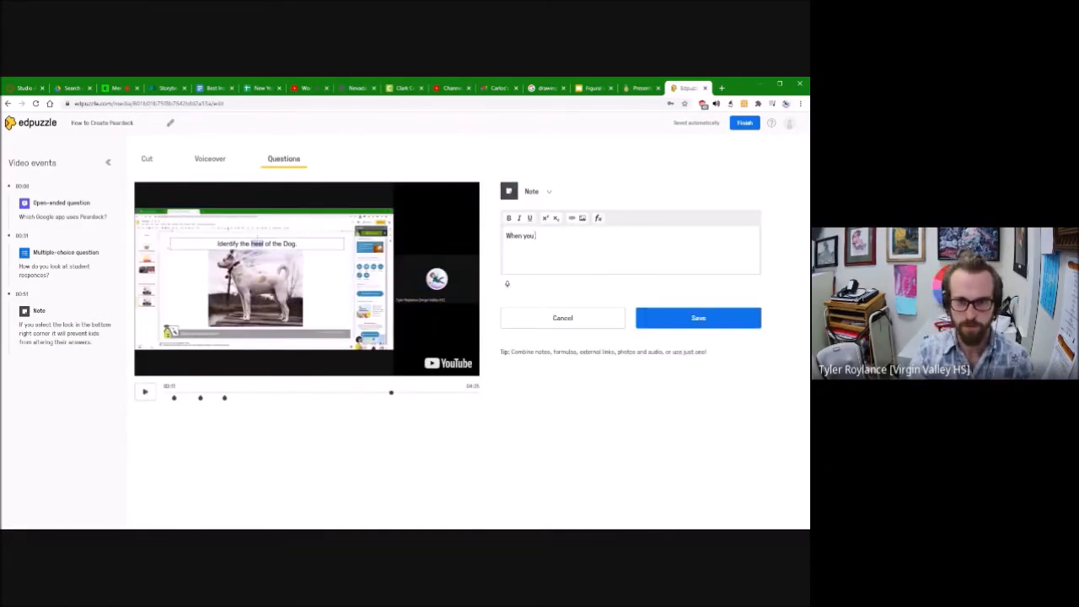
Step: Add a note: "When you copy a slide with a pear deck tab already made it will copy the same feature to the copied slide."
text(copy a slide with a pear deck tab already made it will copy the same feature to the copied slide.)
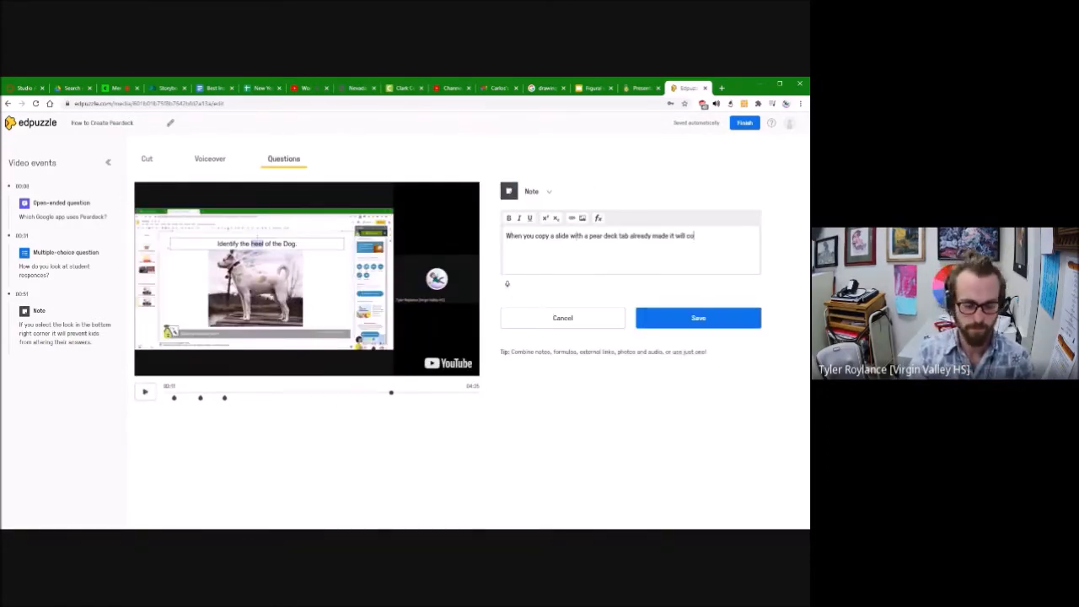
click(699, 318)
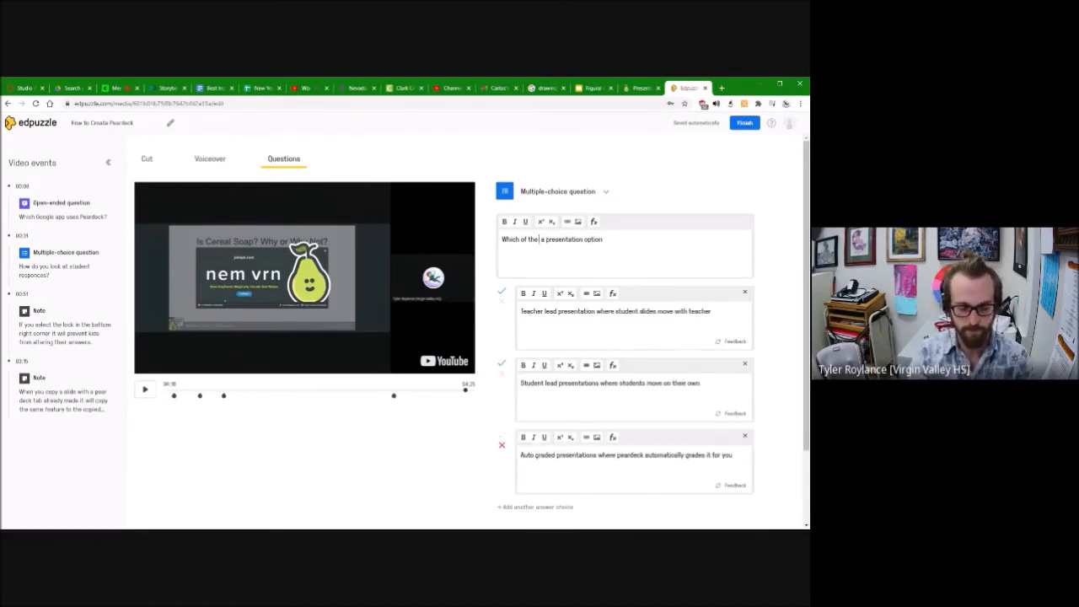
Step: Save a multiple-choice question on presentation options near the video's end, and assign the Peardeck video to the Teachers class, starting today
scroll(670, 450, down, 2)
click(669, 449)
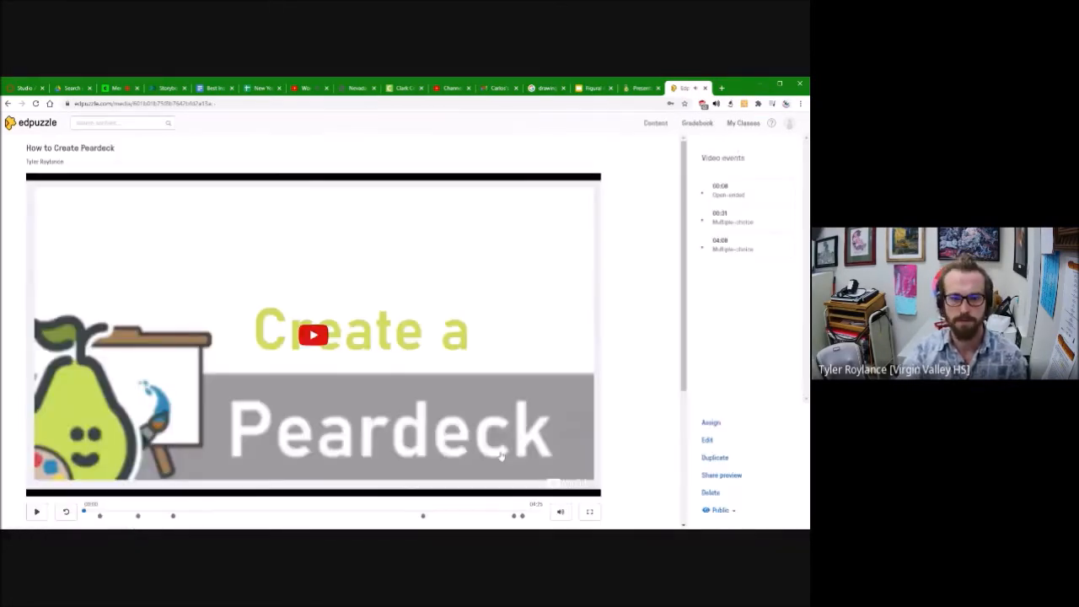
scroll(501, 457, down, 3)
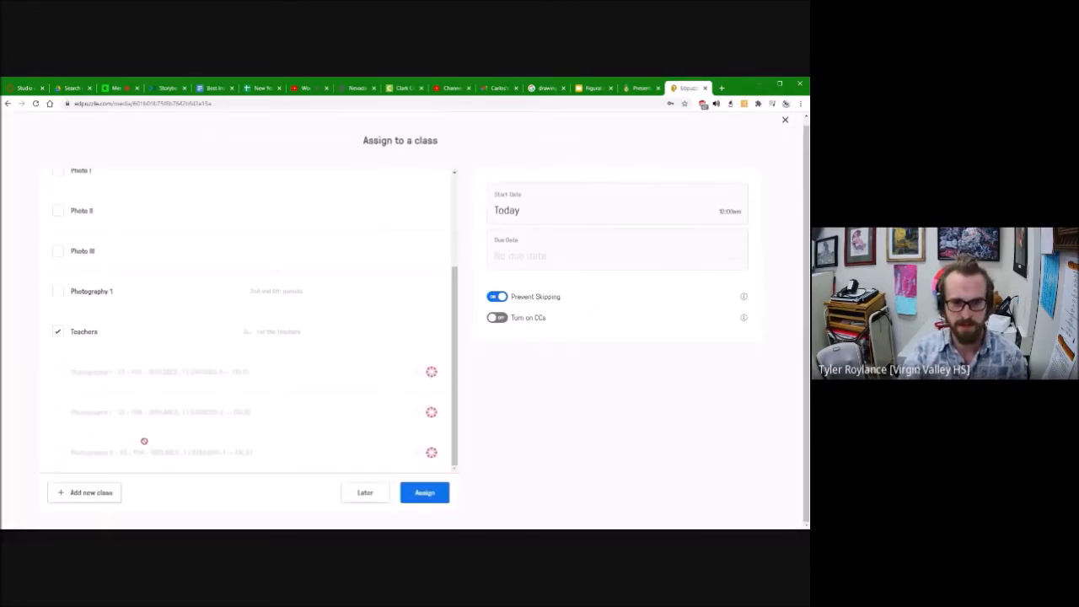
click(424, 491)
Step: Open the Teachers class and copy the link for joining it as an open class
click(28, 437)
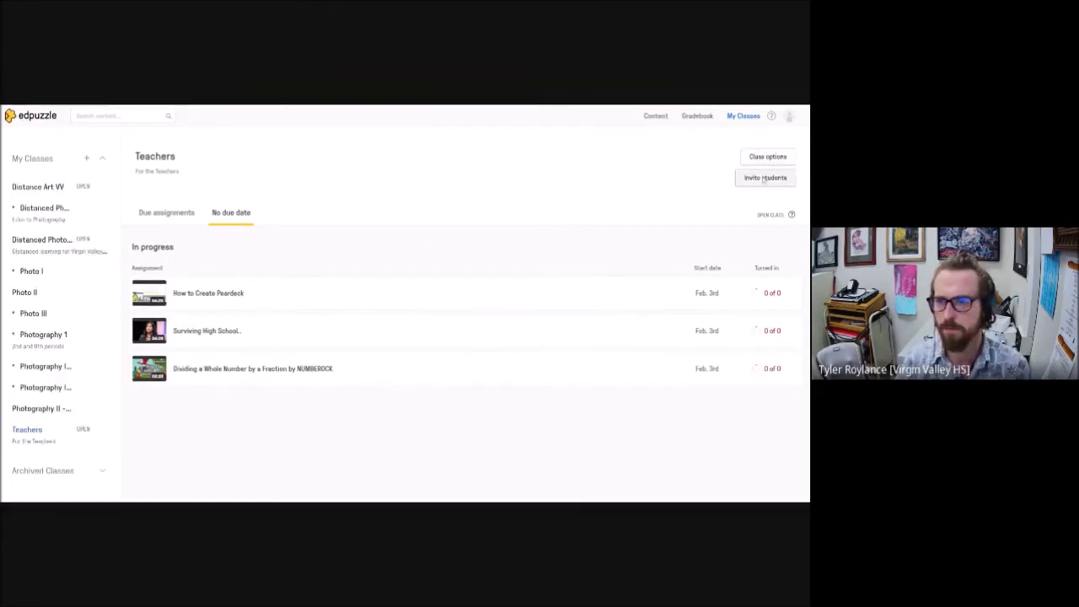
click(768, 183)
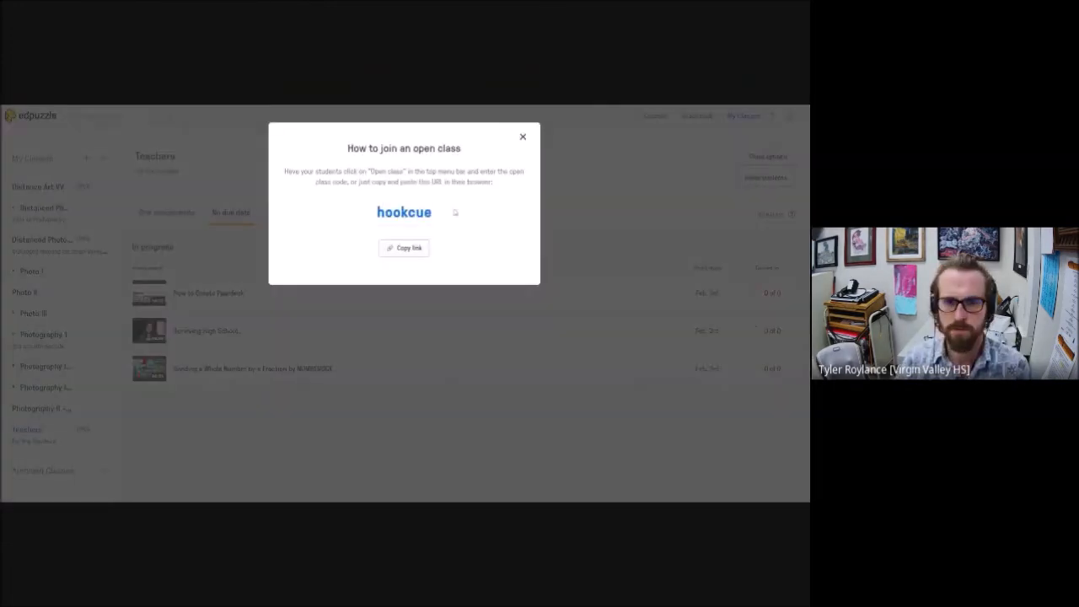
click(407, 249)
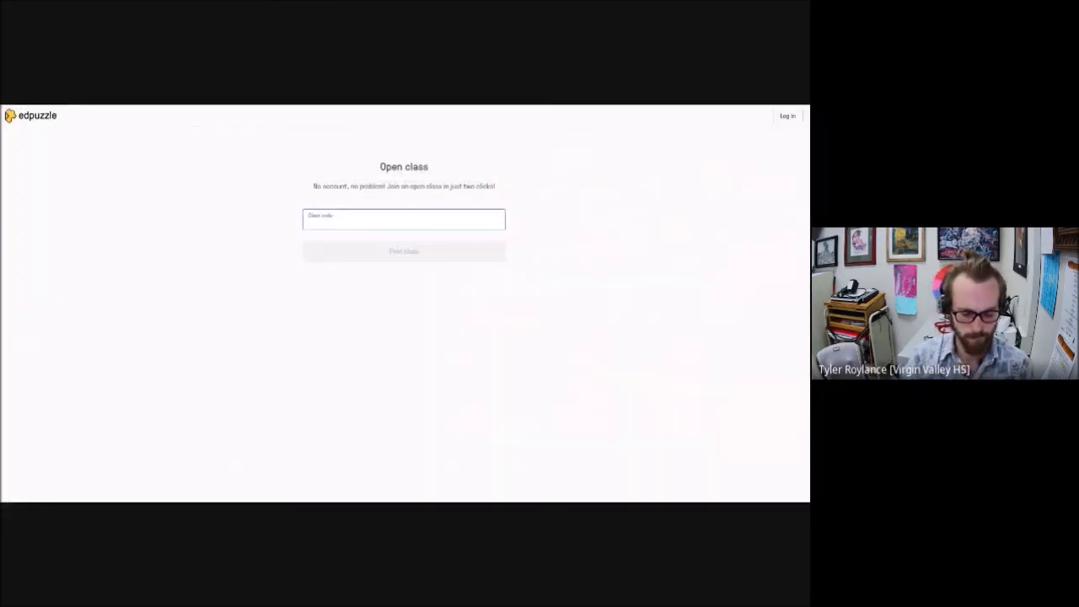
Step: Join the Teachers open class as a student by entering the open class code and a student nickname
key(Return)
click(372, 264)
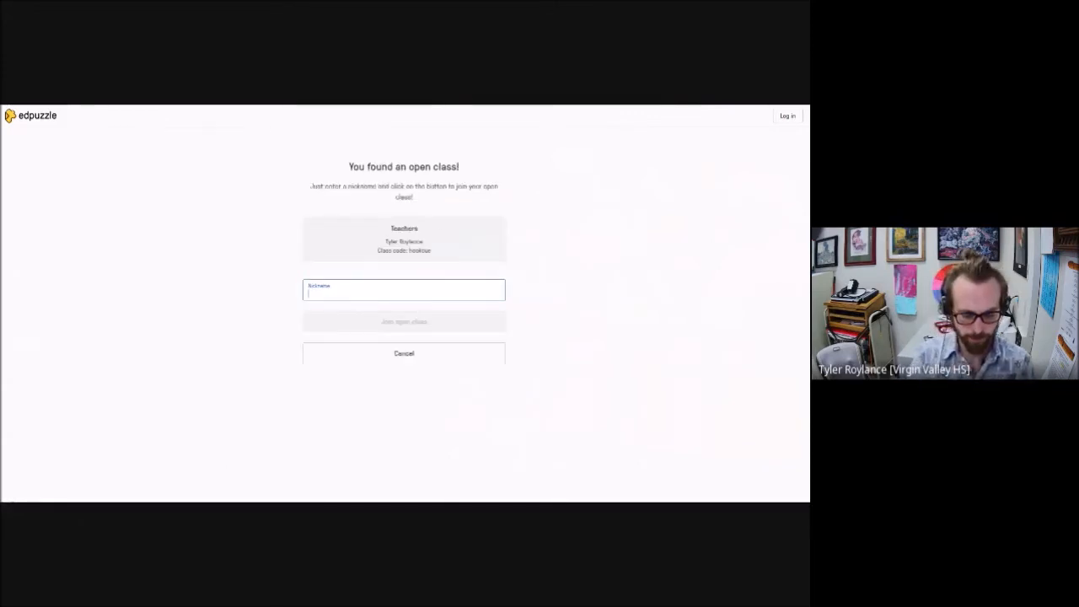
text(Ri)
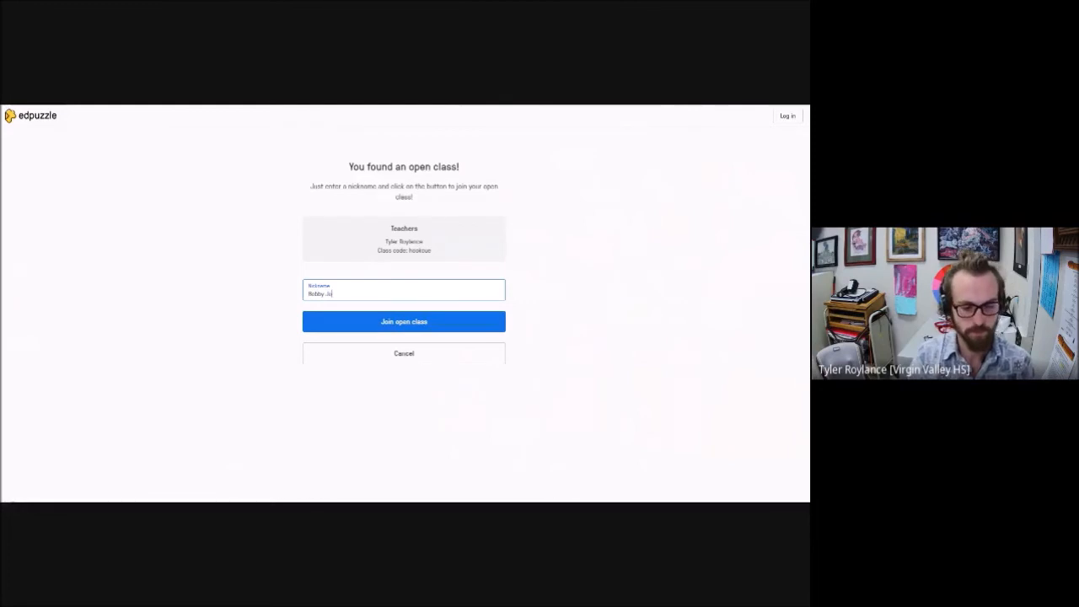
click(417, 322)
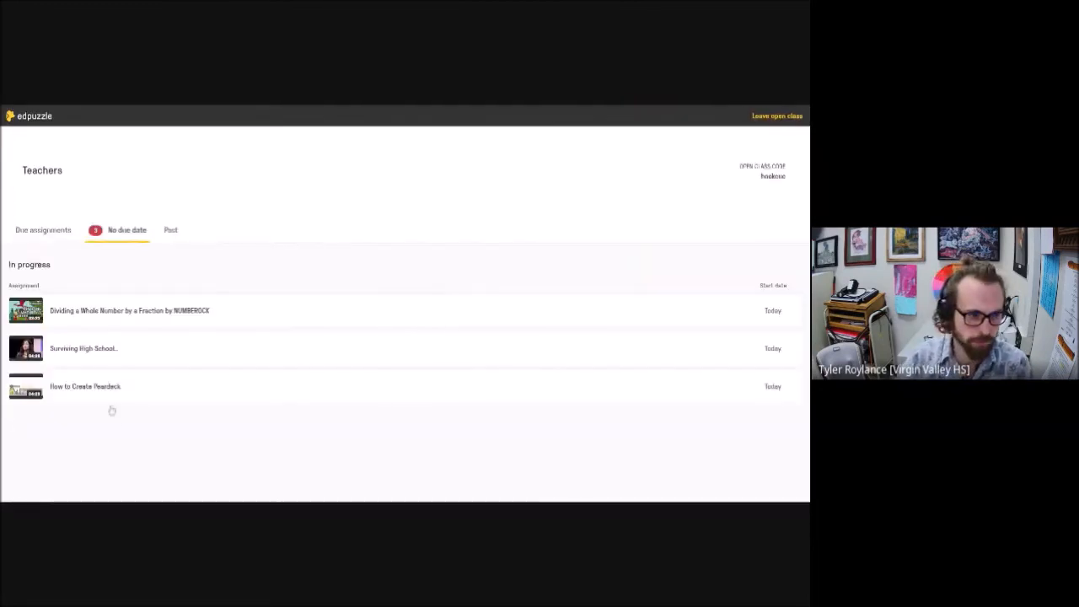
Step: Play the "How to Create Peardeck" assignment as a student and answer its open-ended question with "Google Slides"
click(85, 389)
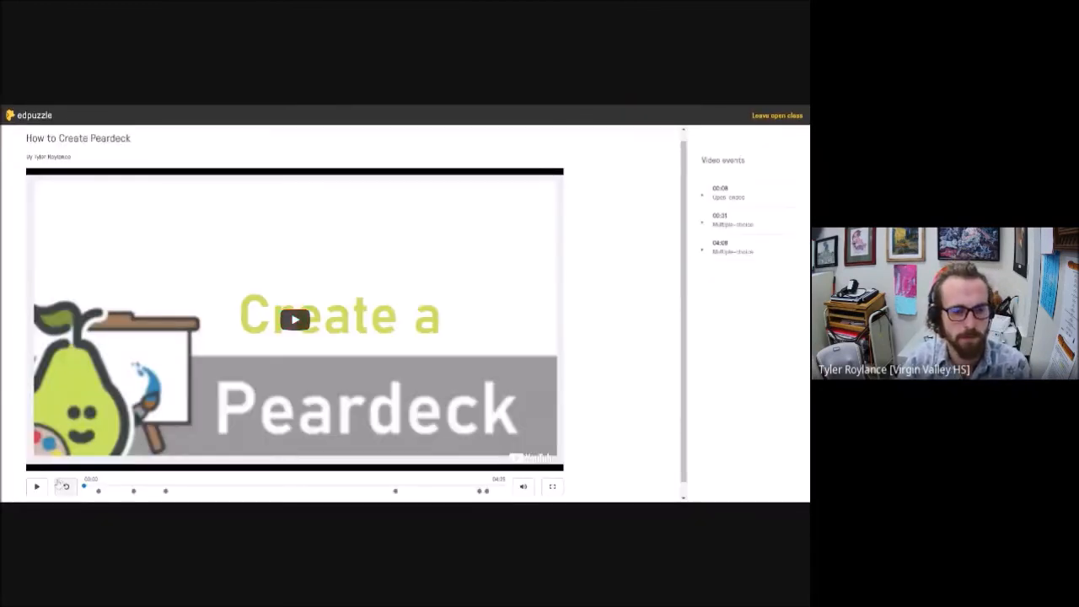
click(46, 470)
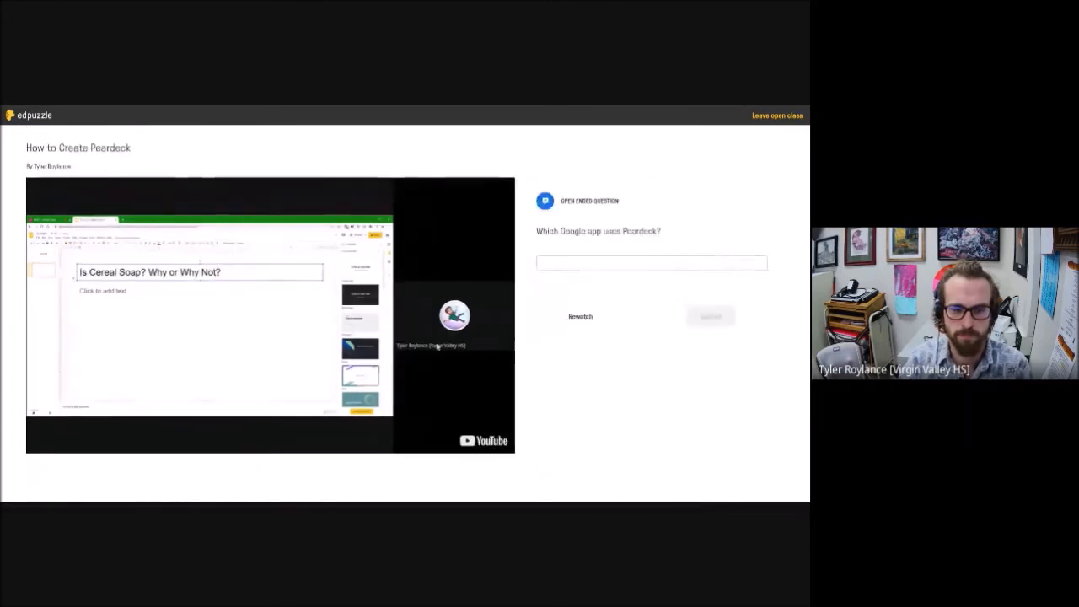
click(652, 263)
text(Google)
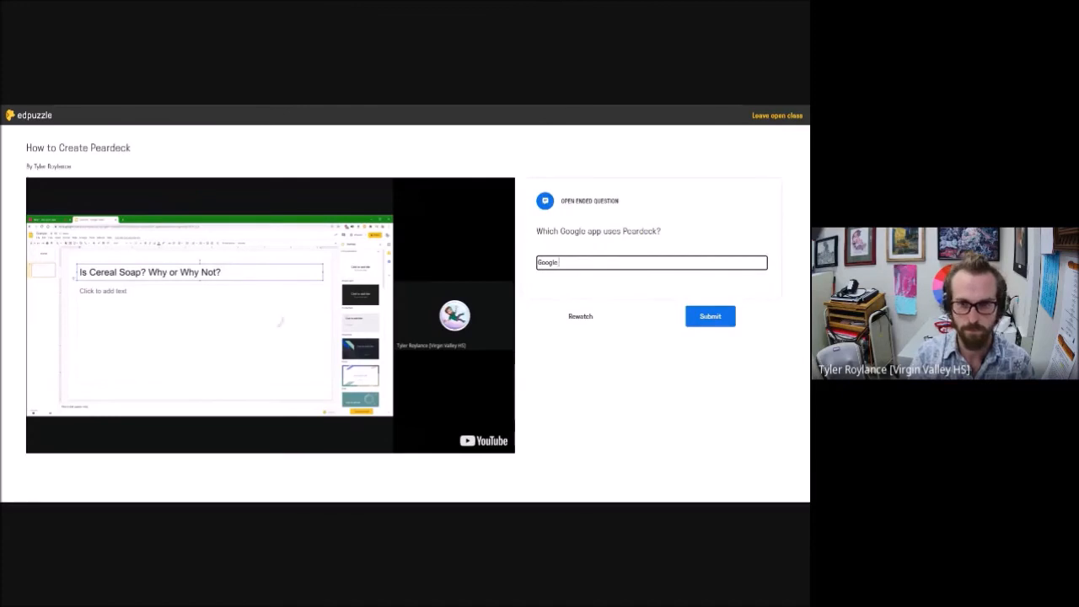
text( Slides)
click(711, 316)
Step: Submit an answer to the multiple-choice question about student responses, and continue past the note about the lock
scroll(663, 345, down, 1)
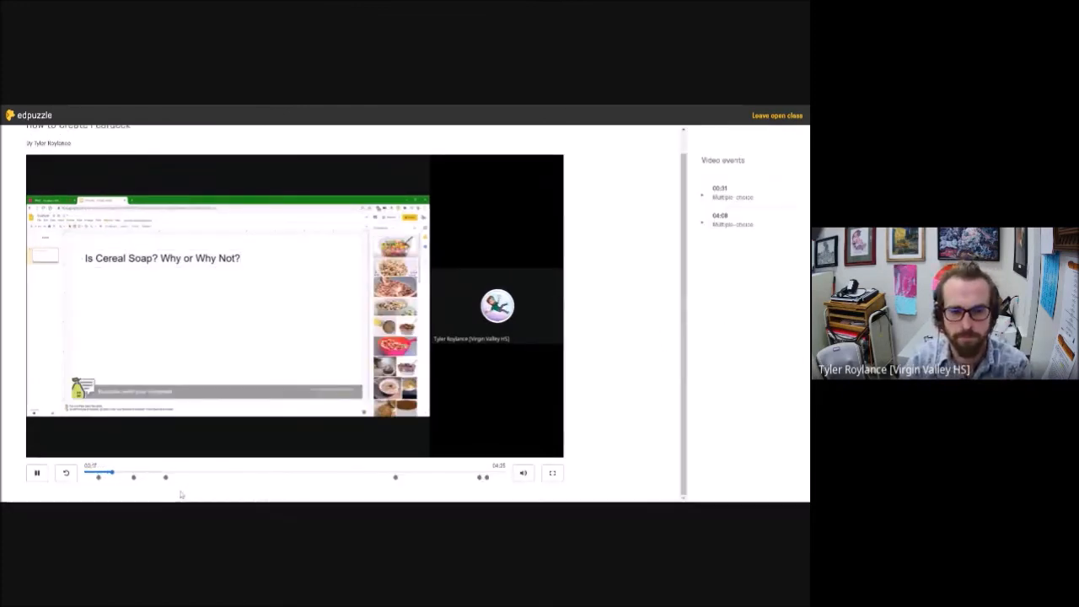
click(556, 267)
click(711, 360)
click(709, 365)
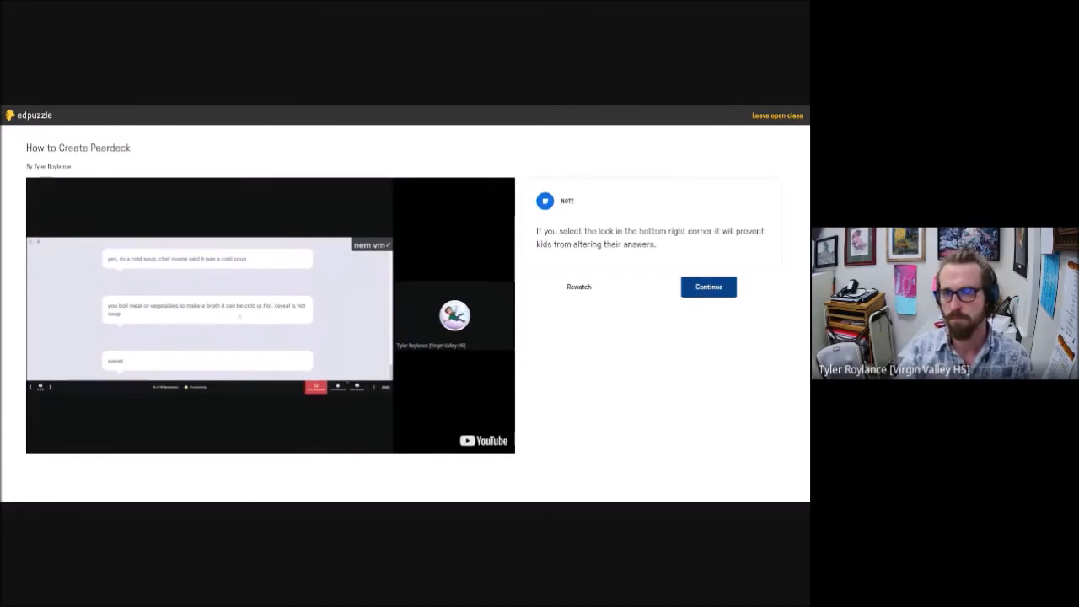
click(701, 293)
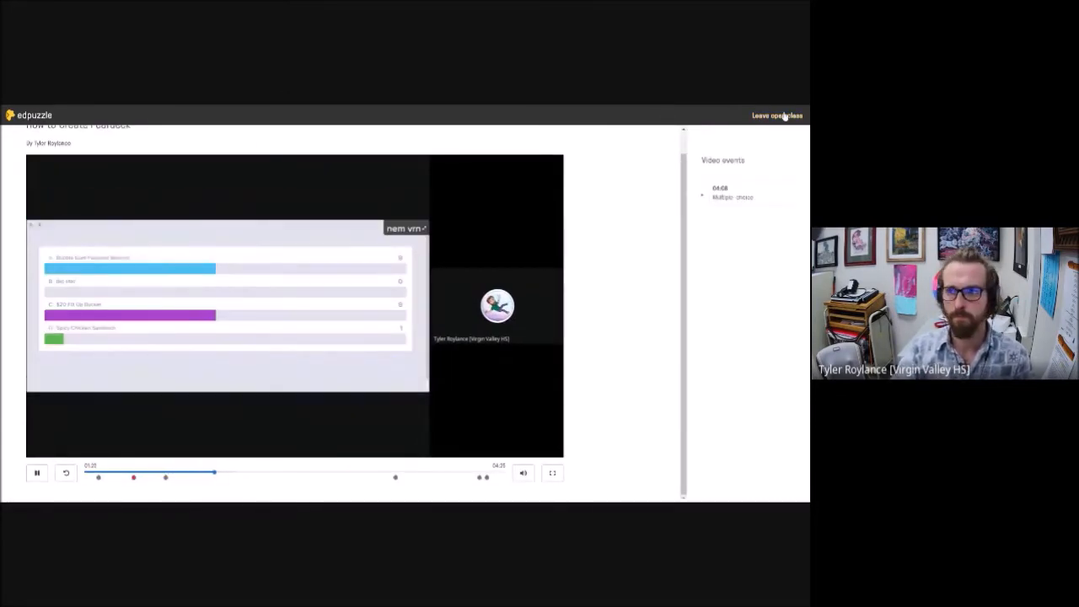
Step: Leave the open class as the student
click(784, 116)
click(432, 230)
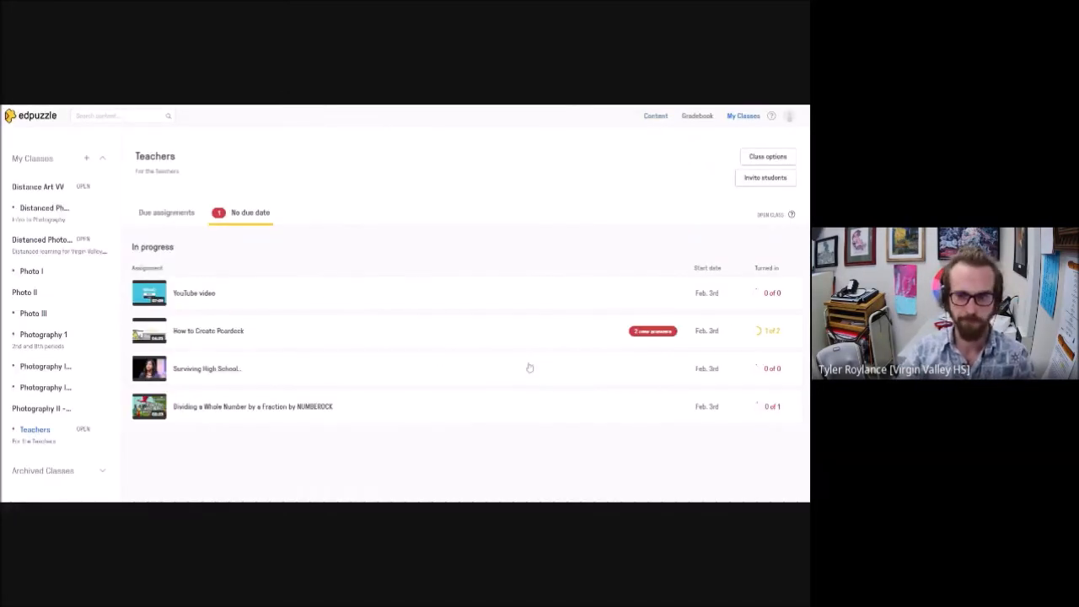
Step: Open the "How to Create Peardeck" results in the Teachers class and review each student's watch progress, answers and scores
click(234, 339)
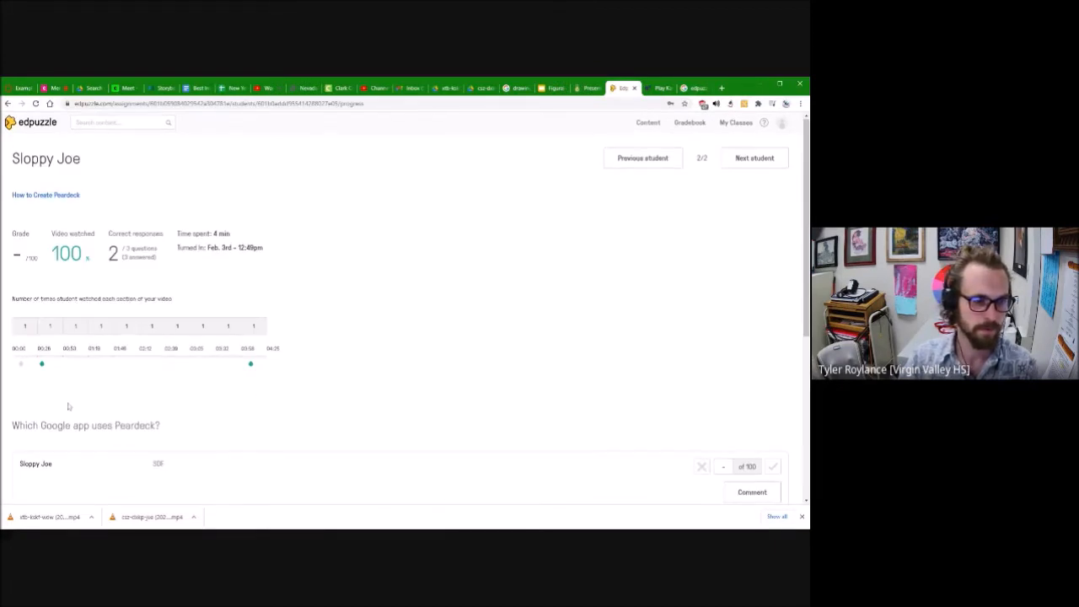
scroll(68, 409, down, 4)
scroll(219, 304, up, 1)
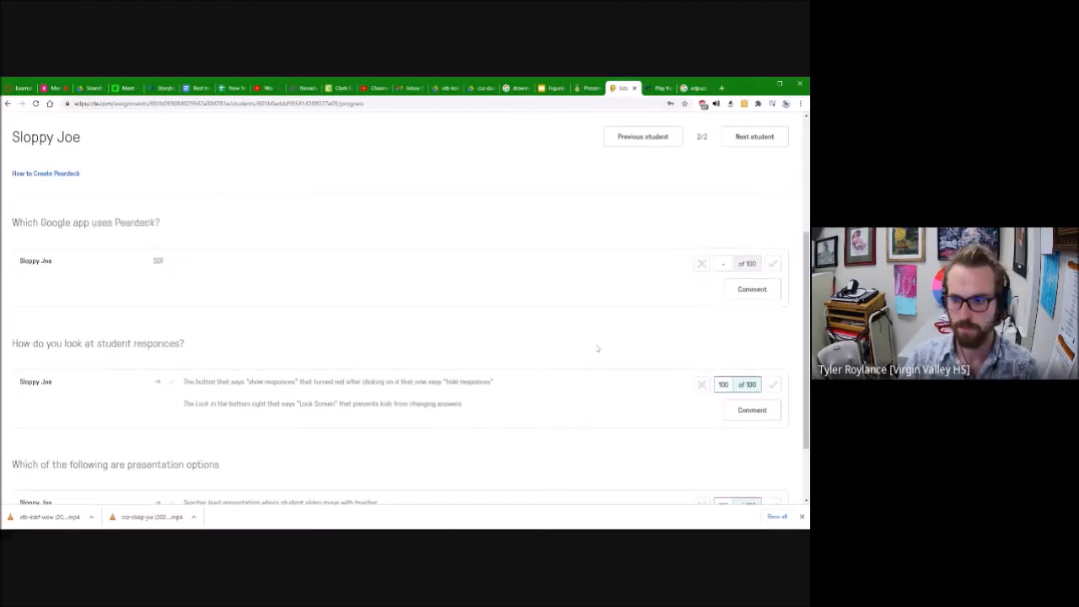
scroll(658, 337, up, 1)
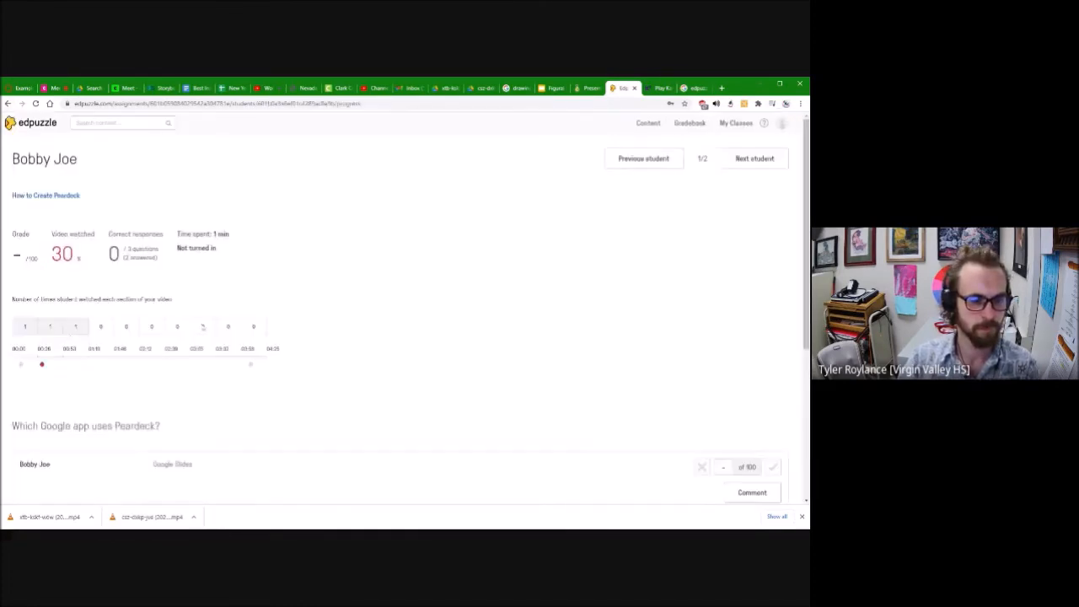
scroll(405, 338, down, 3)
scroll(231, 402, down, 3)
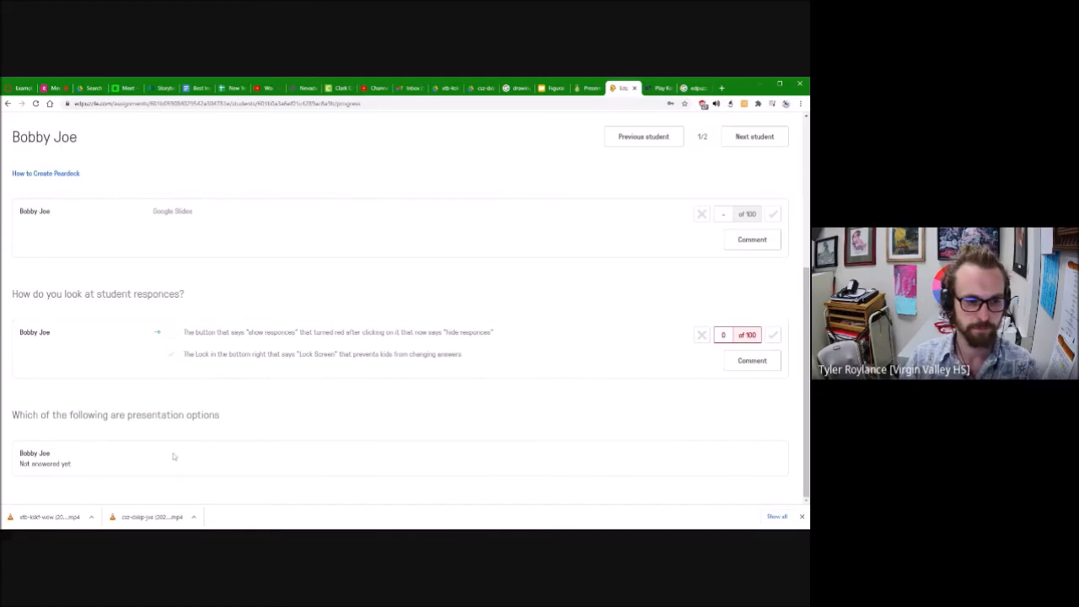
scroll(118, 480, up, 5)
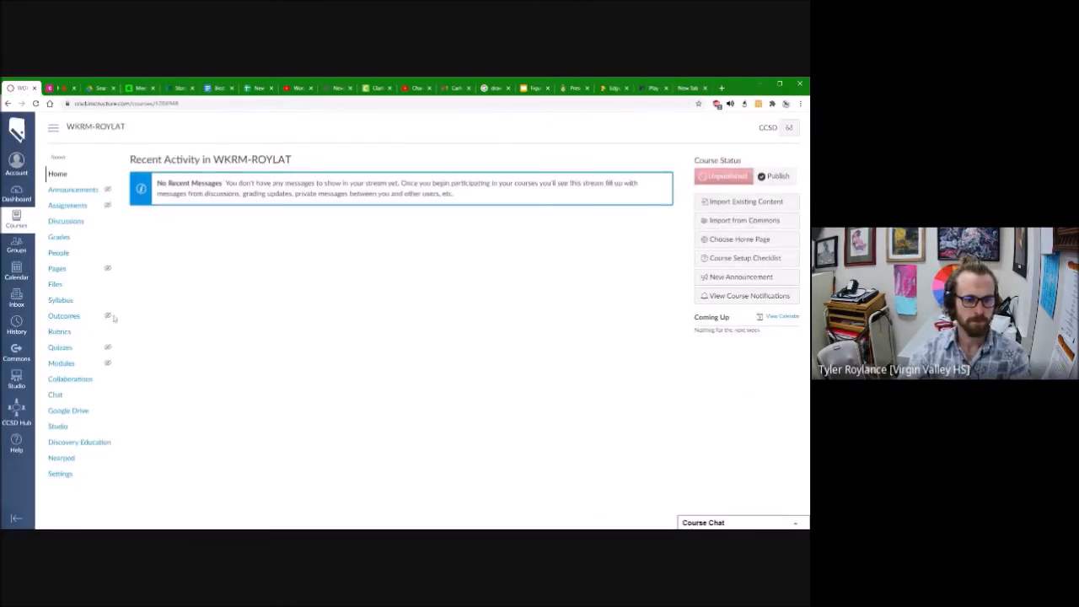
Step: In Canvas, open the WKRM-ROYLAT course's external app settings and search for "edpuzz"
click(61, 475)
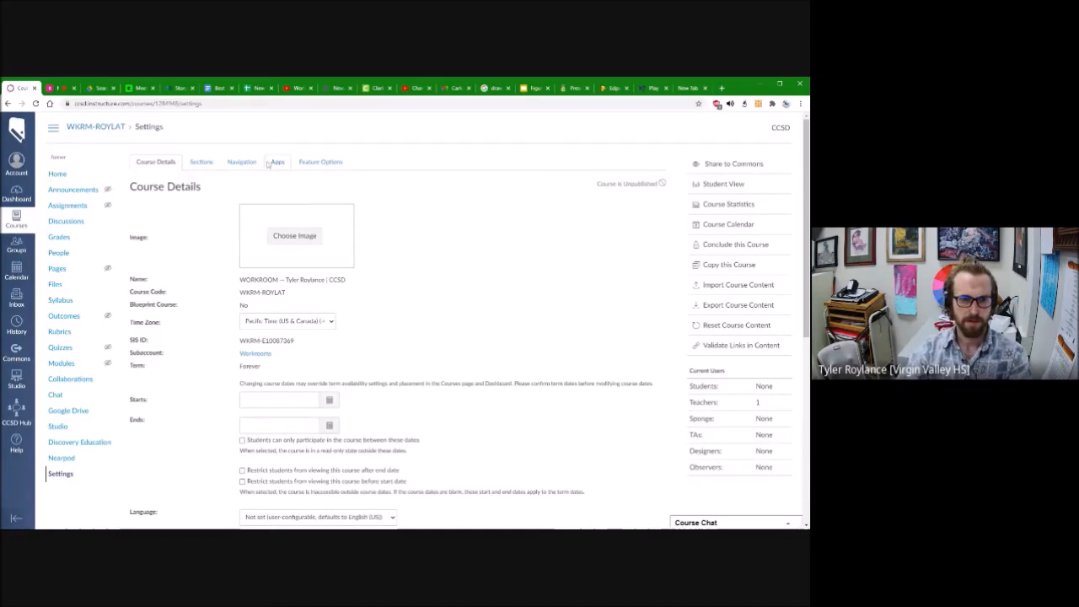
click(279, 162)
click(539, 256)
text(edpuzz)
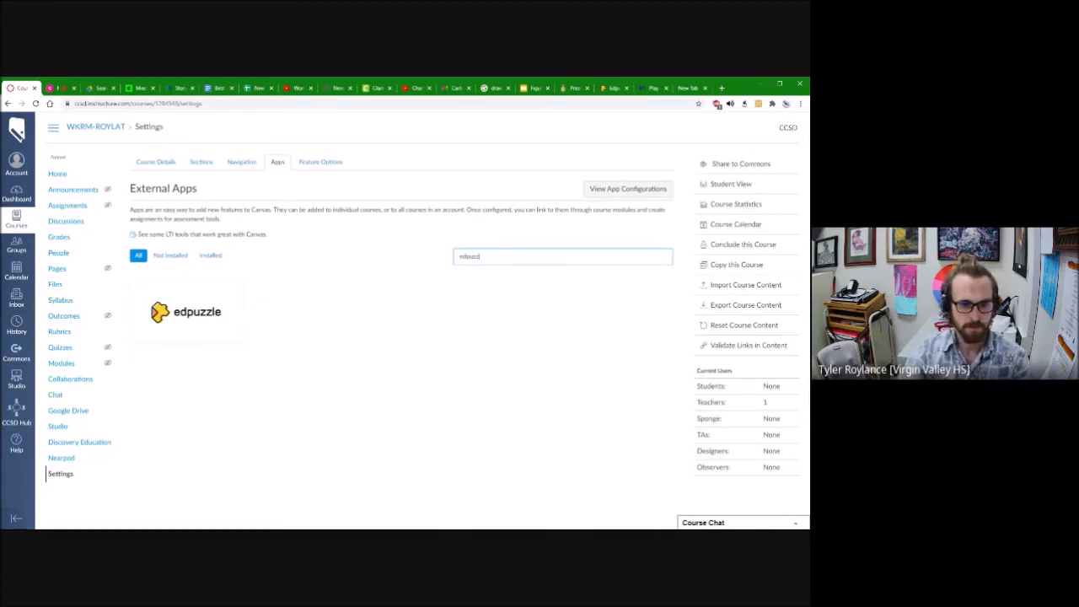
Step: Start adding the Edpuzzle app to the course, and set the LMS in Edpuzzle's school profile LTI integration to Canvas
click(187, 312)
click(193, 314)
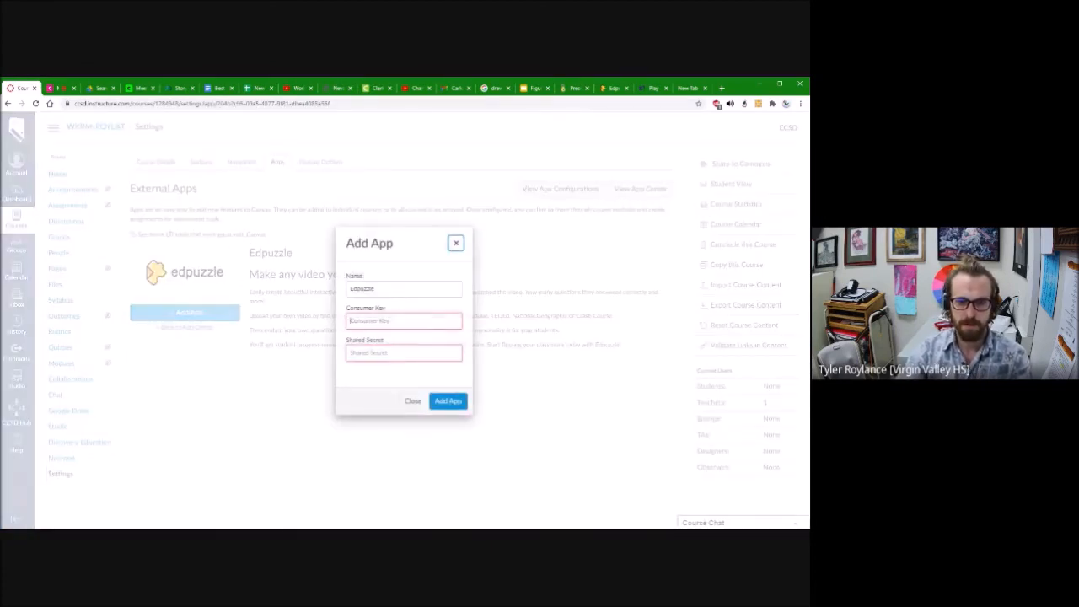
click(614, 88)
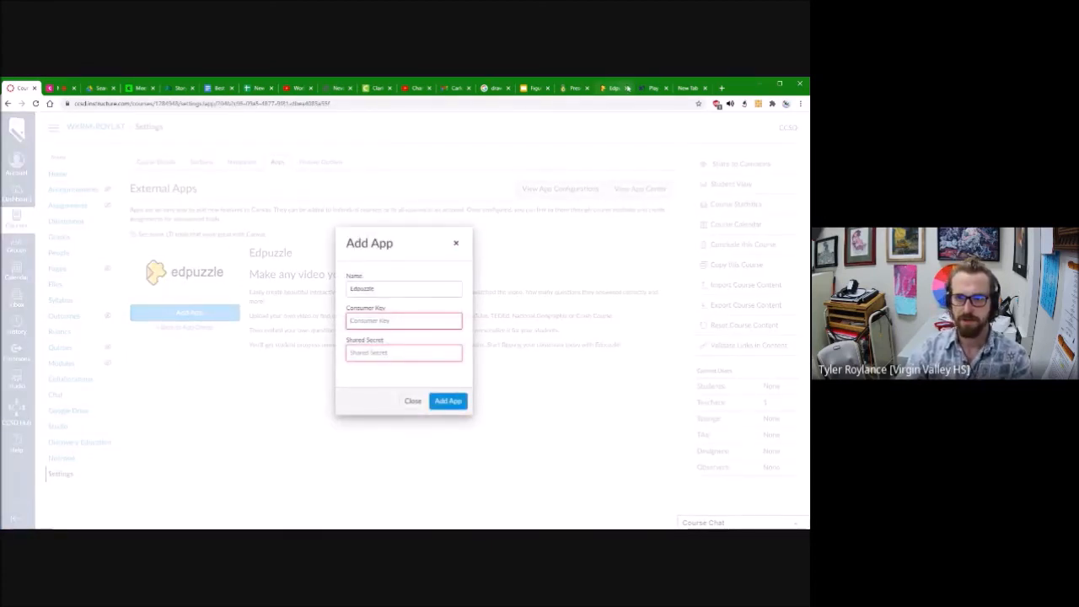
click(789, 123)
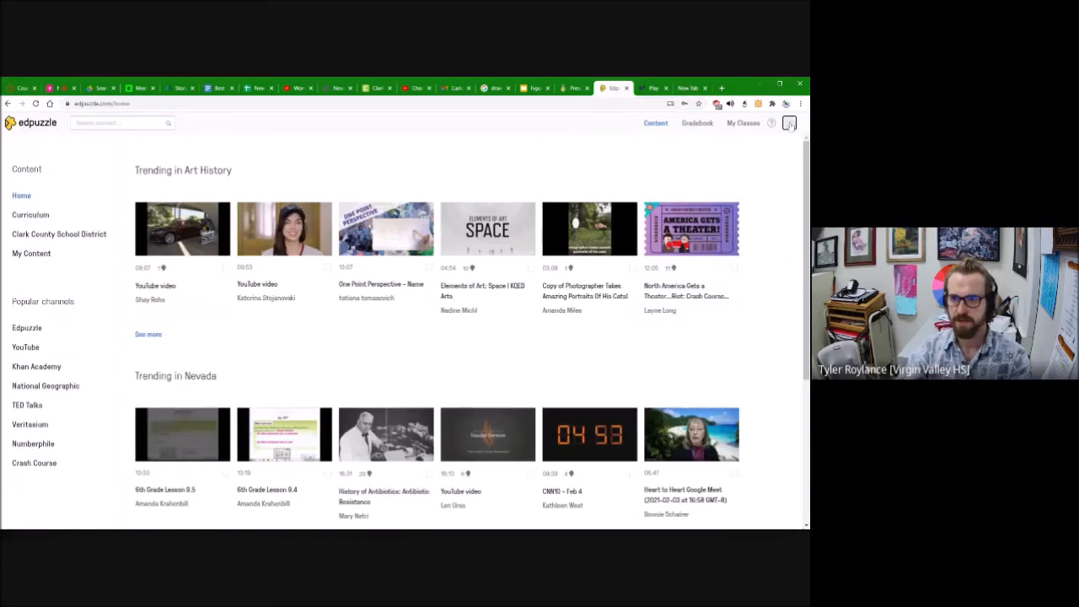
click(738, 146)
click(241, 246)
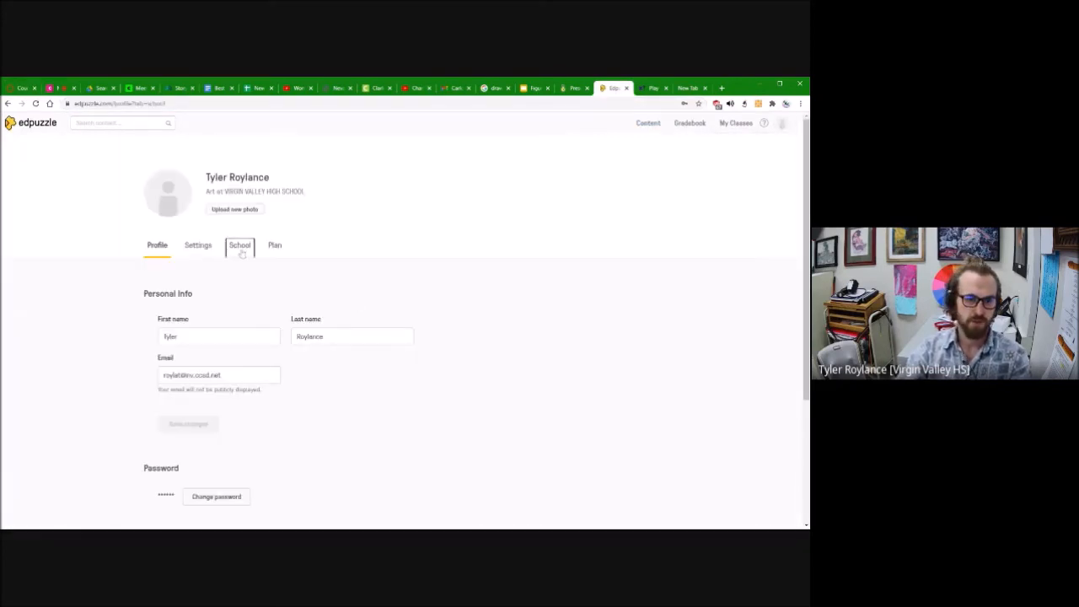
scroll(297, 348, down, 2)
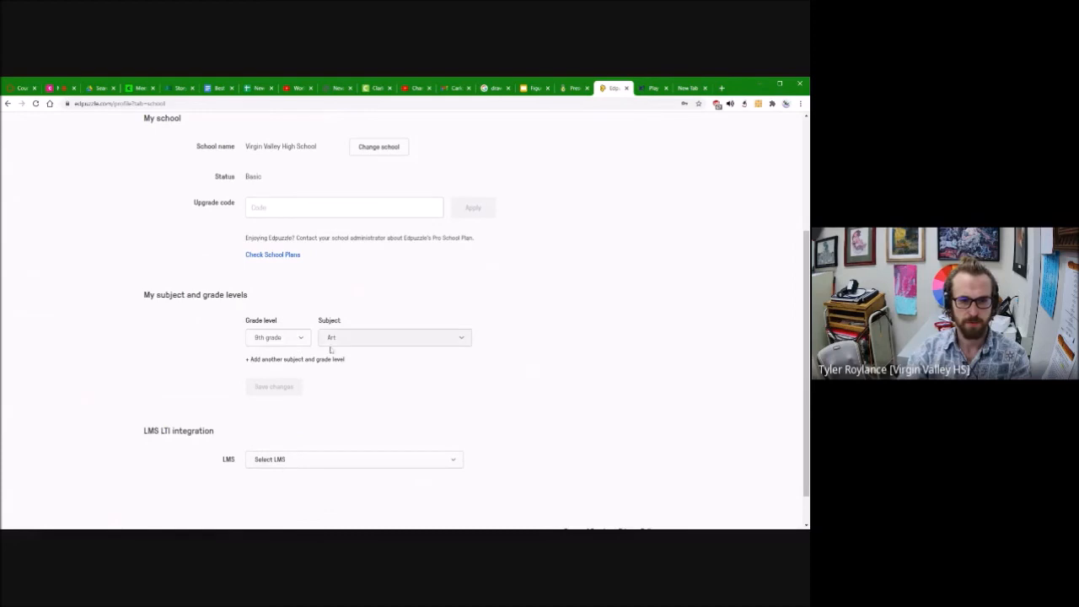
click(267, 463)
click(263, 478)
scroll(539, 380, down, 1)
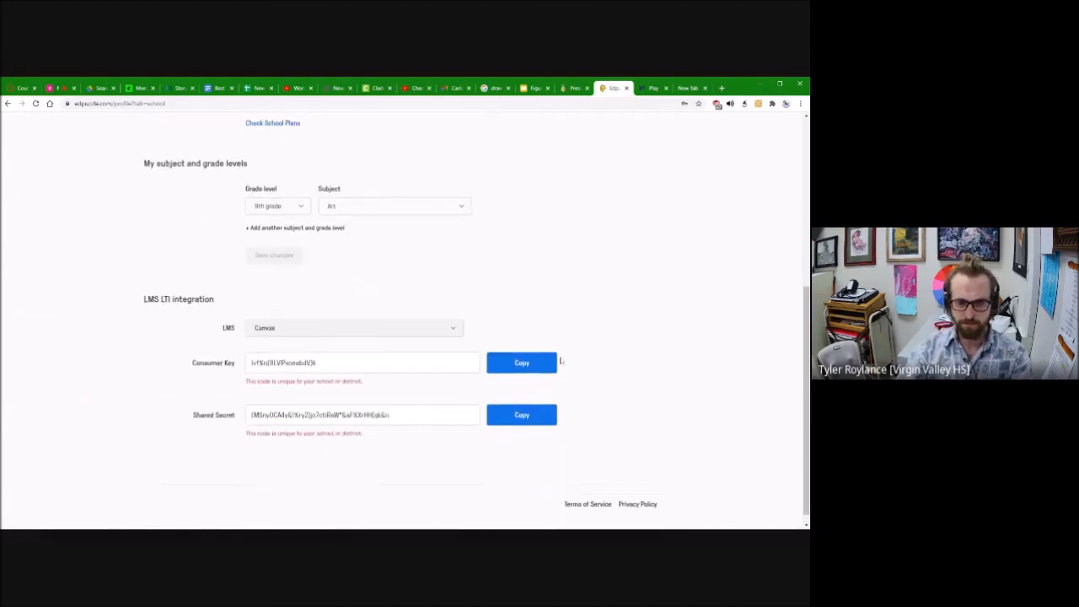
Step: Copy the consumer key from Edpuzzle and paste it into the Consumer Key field of the Canvas app form
click(540, 364)
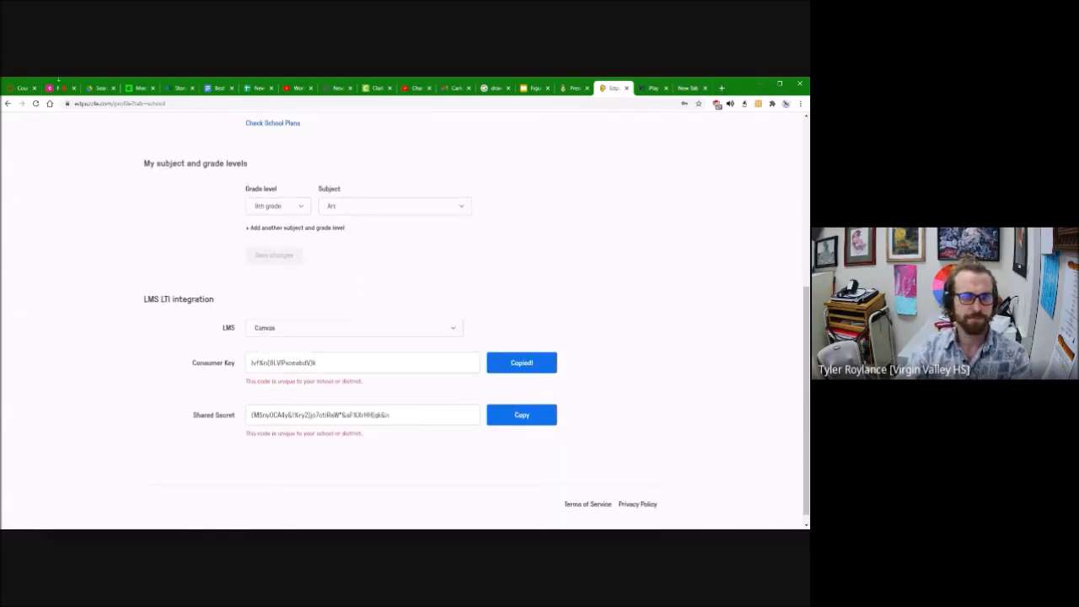
click(23, 86)
key(ctrl+v)
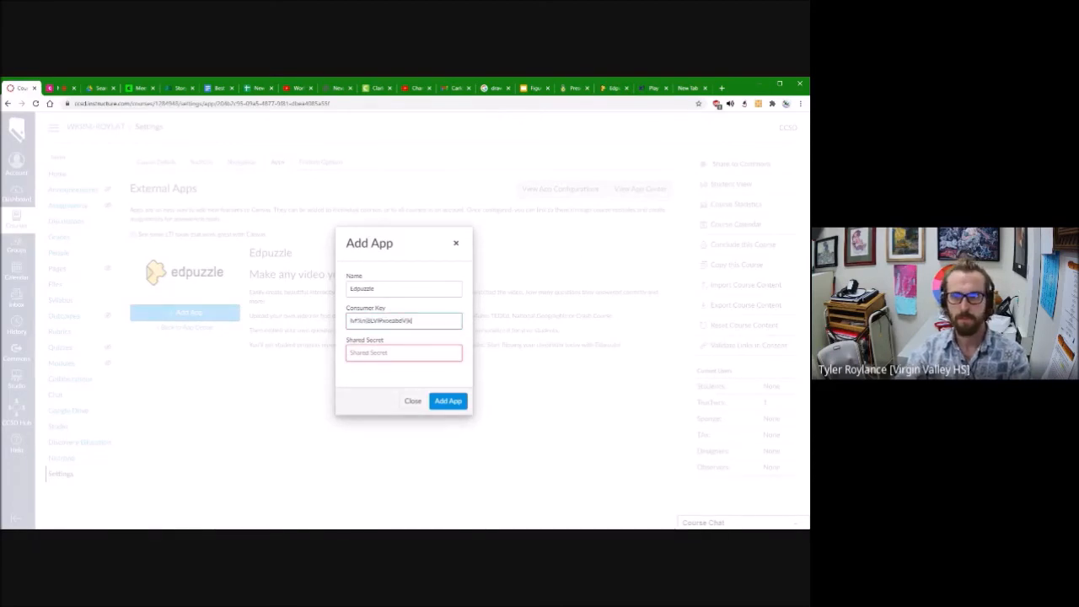
Step: Copy Edpuzzle's shared secret into the Shared Secret field of the Canvas app form, and add the app to the course
click(614, 88)
click(522, 414)
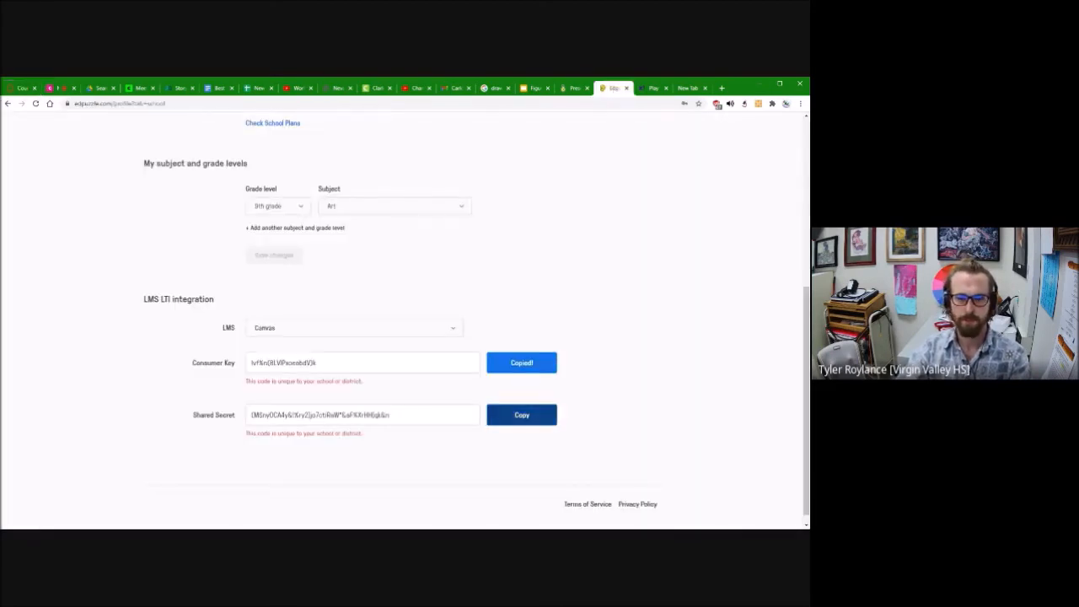
click(23, 87)
key(ctrl+v)
click(448, 401)
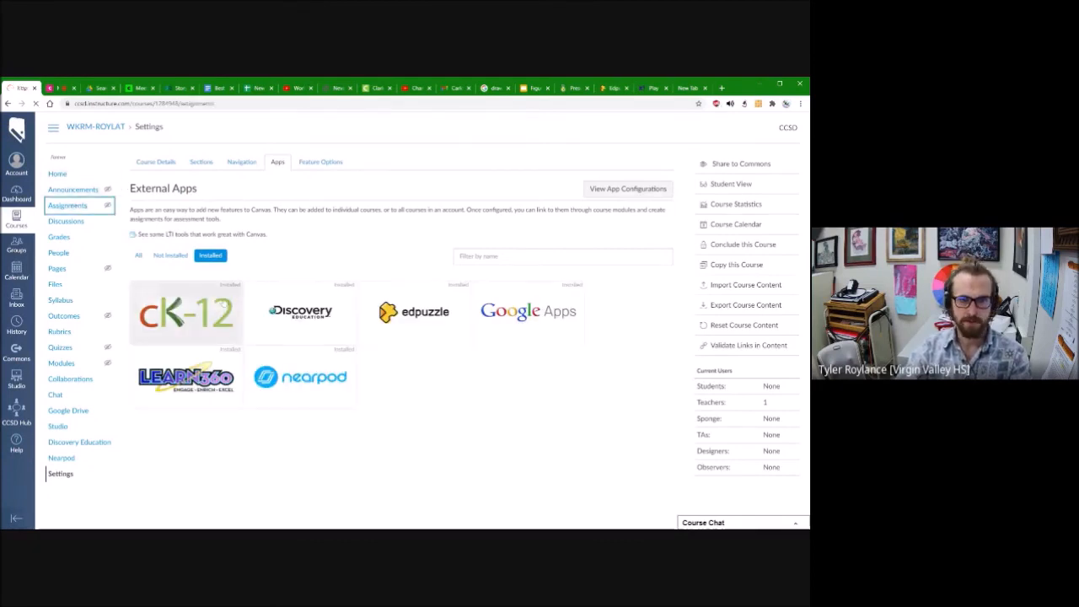
Step: Start a new assignment in the Canvas course and set its submission type to External Tool
click(67, 205)
click(762, 162)
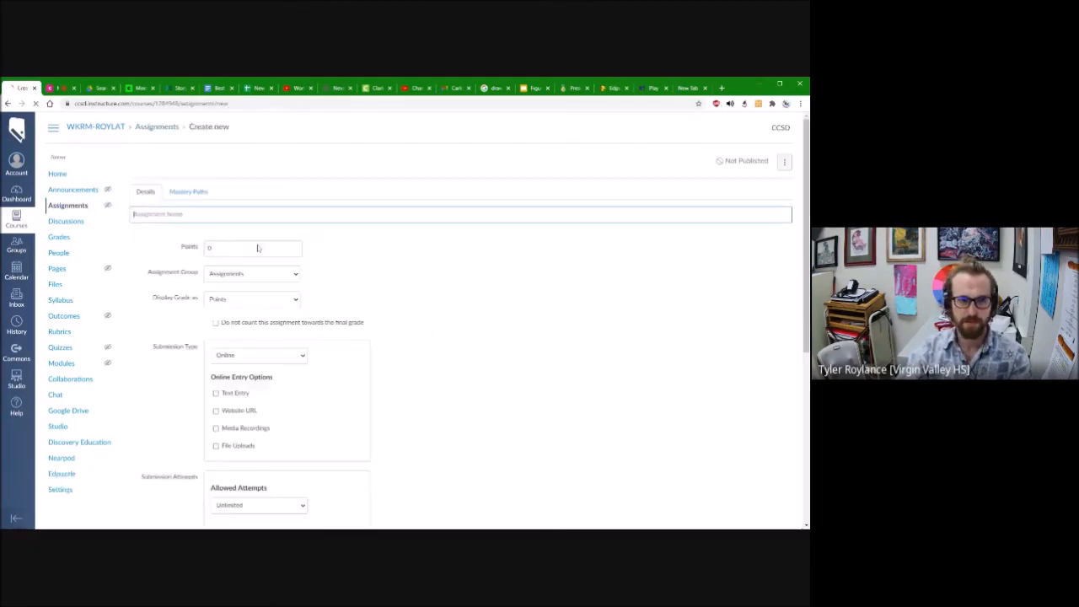
scroll(245, 390, down, 2)
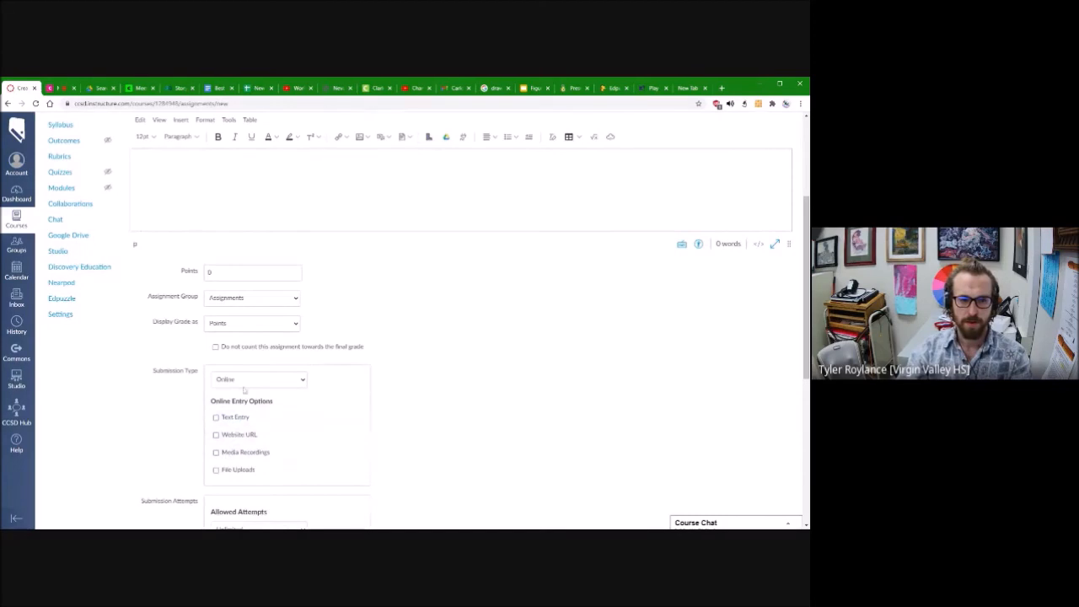
click(282, 382)
click(287, 419)
Step: Find the external tools available for the assignment and choose Edpuzzle
click(327, 433)
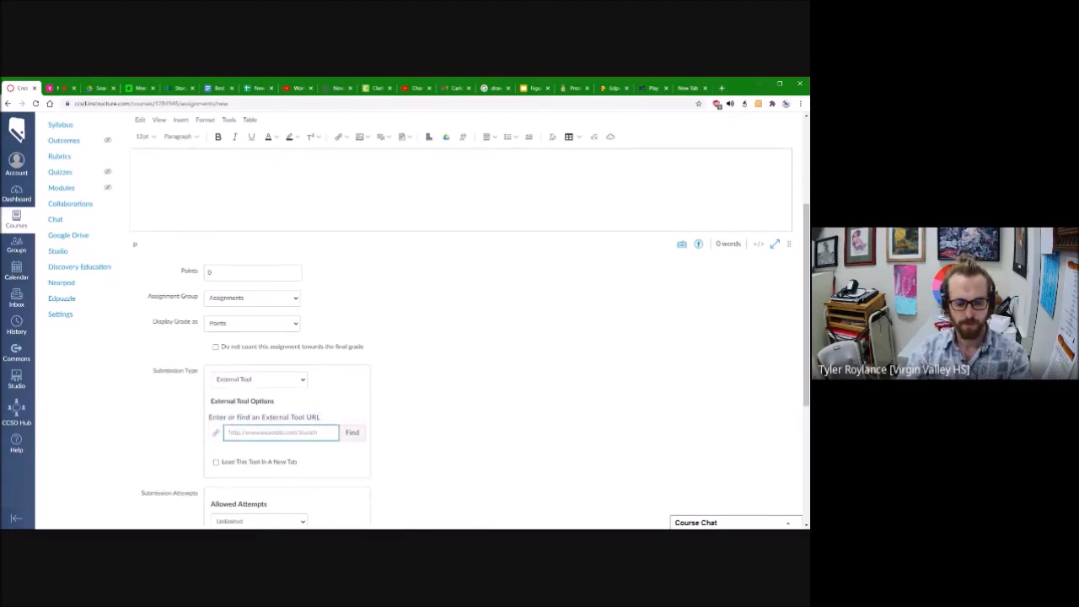
click(355, 435)
scroll(409, 349, down, 3)
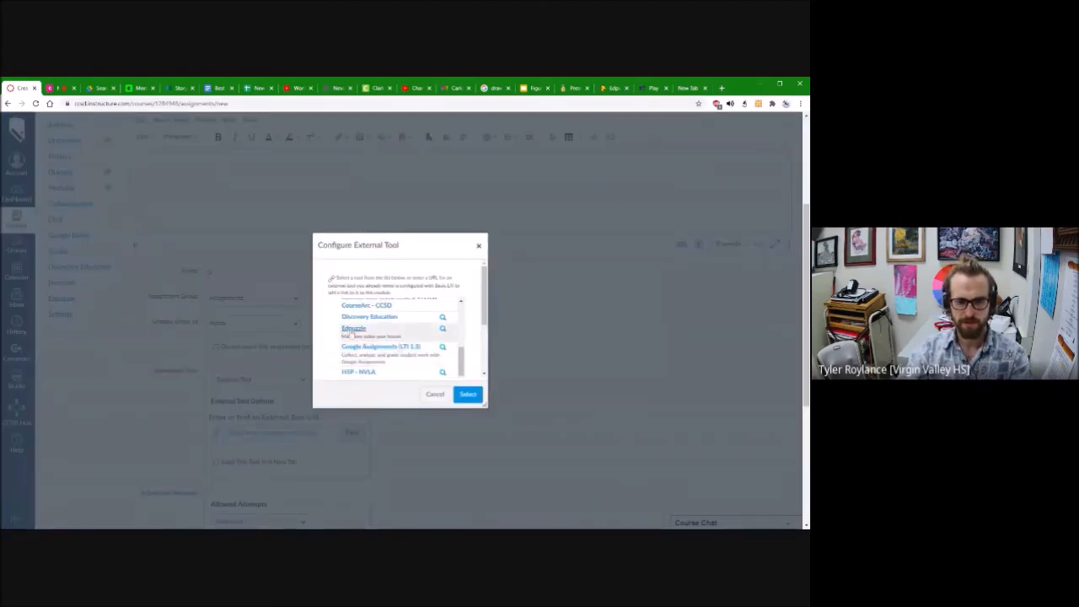
click(356, 329)
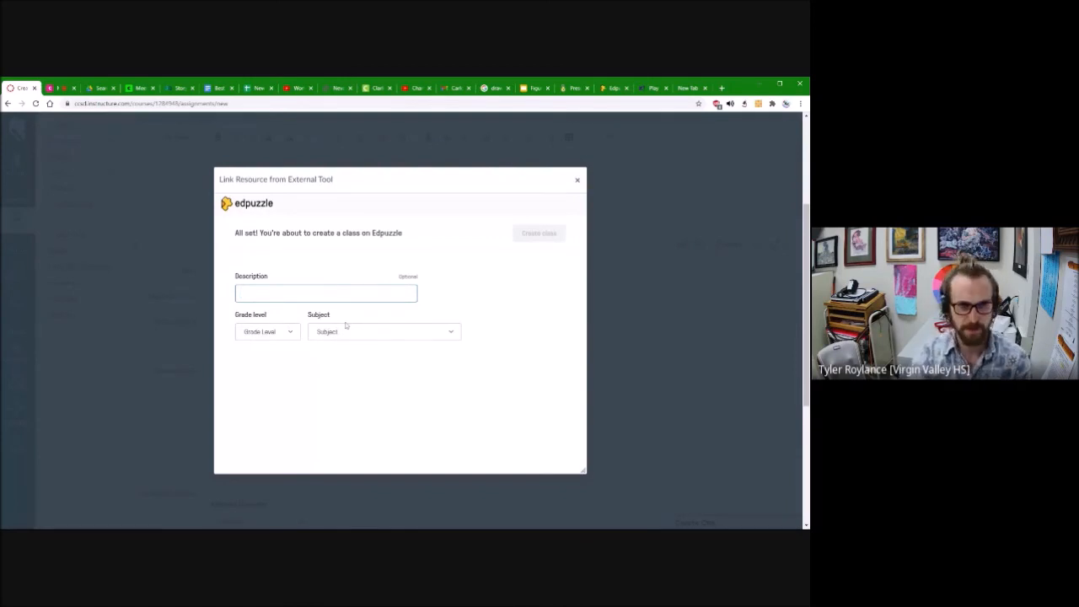
Step: Choose a grade level and a subject for the linked Edpuzzle class, and create the class
click(268, 332)
scroll(287, 405, down, 3)
click(282, 453)
click(433, 329)
scroll(354, 421, down, 3)
click(348, 442)
click(550, 237)
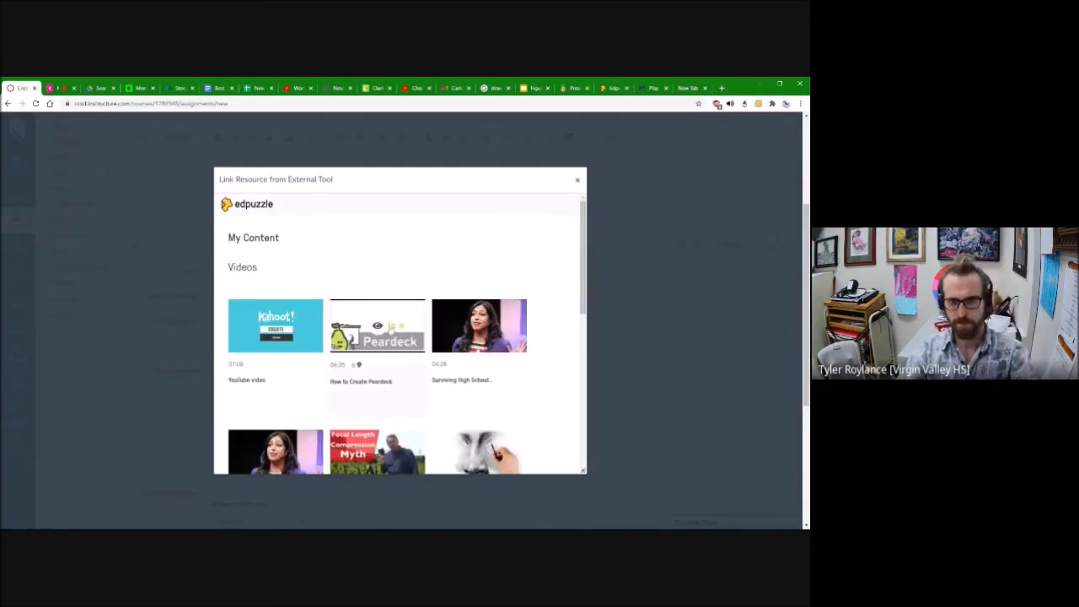
Step: Assign the "How to Create Peardeck" video to the workroom class with Prevent Skipping and Turn on CCs on
click(377, 327)
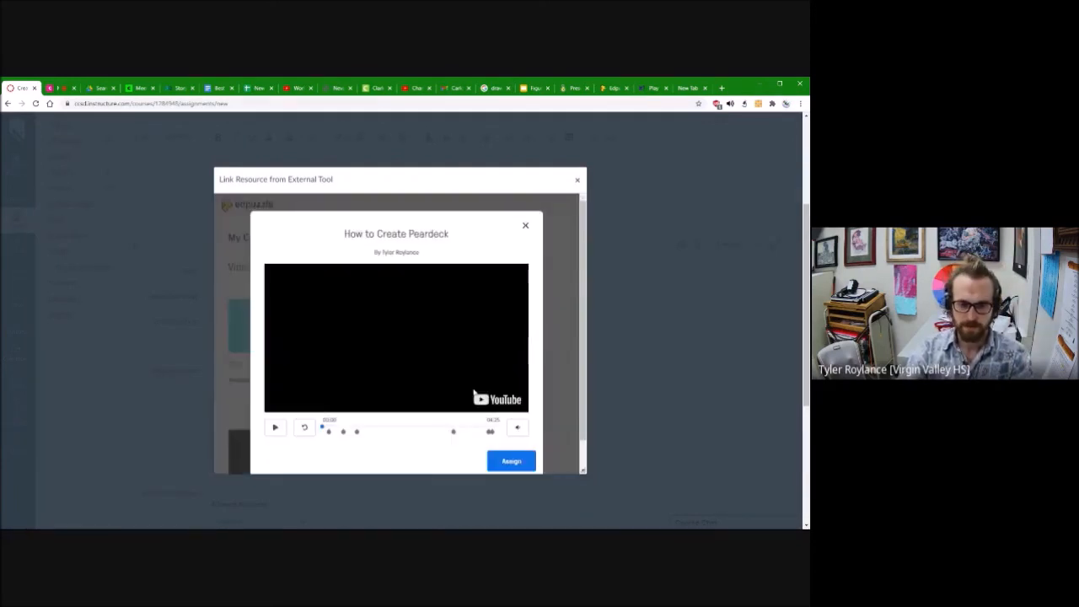
click(517, 463)
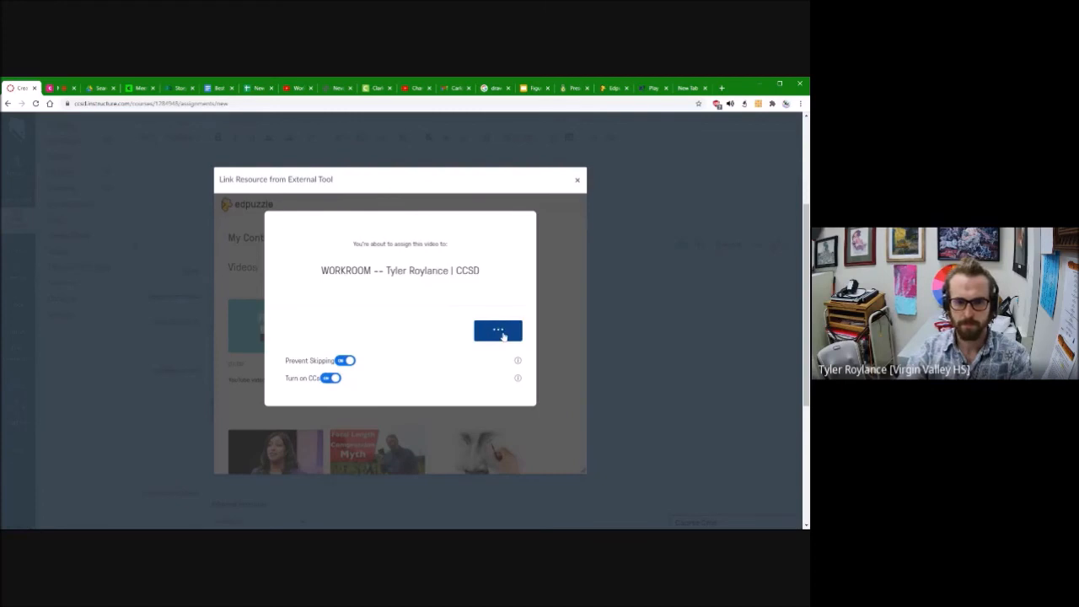
click(504, 336)
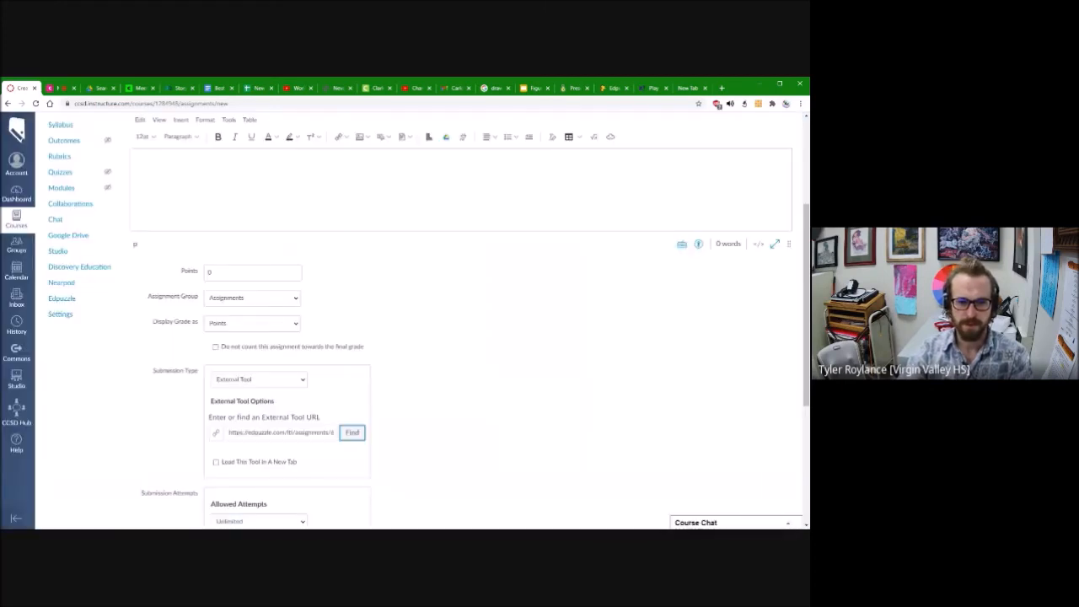
Step: Enter the assignment's points and set its due date to Feb 5 at 11:59pm
click(218, 272)
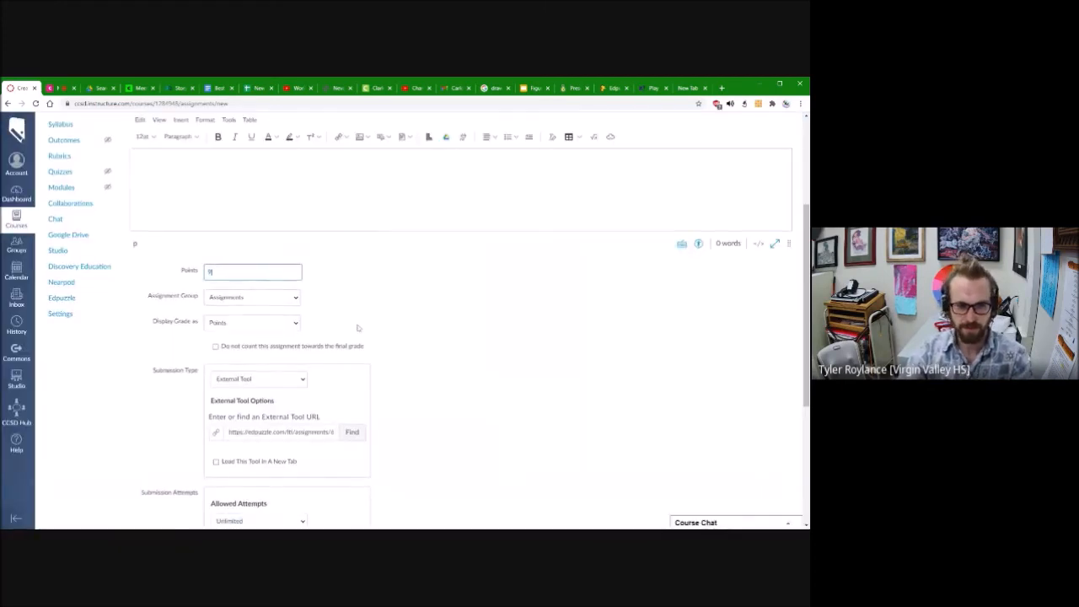
scroll(358, 328, down, 6)
click(276, 390)
click(352, 387)
click(295, 432)
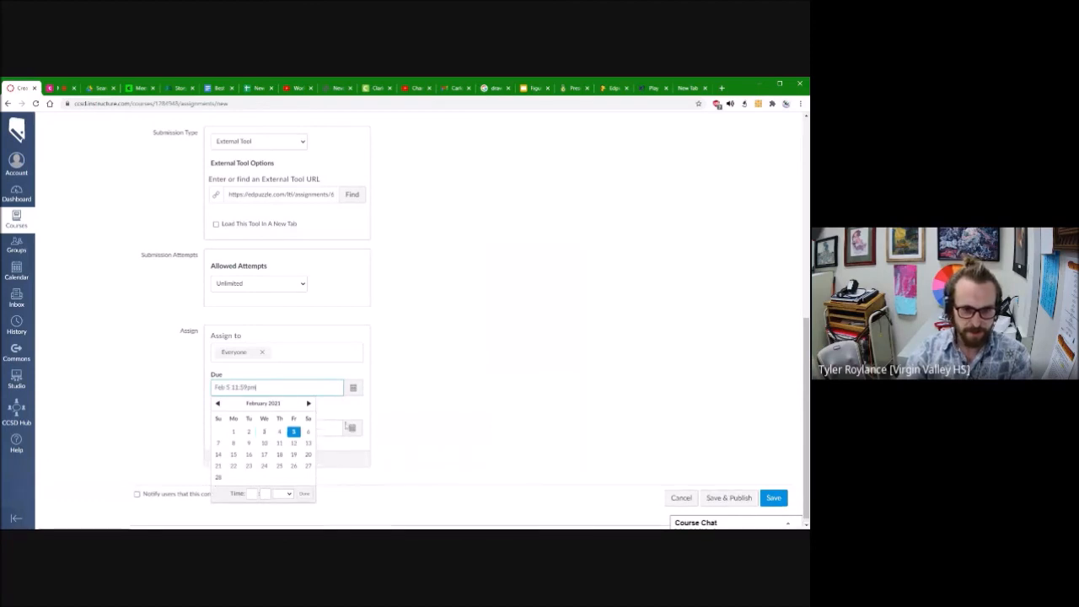
Step: Make the assignment available from Feb 3 until Feb 26 at 11:59pm, and save it under the name "Example"
click(352, 428)
click(372, 382)
click(275, 428)
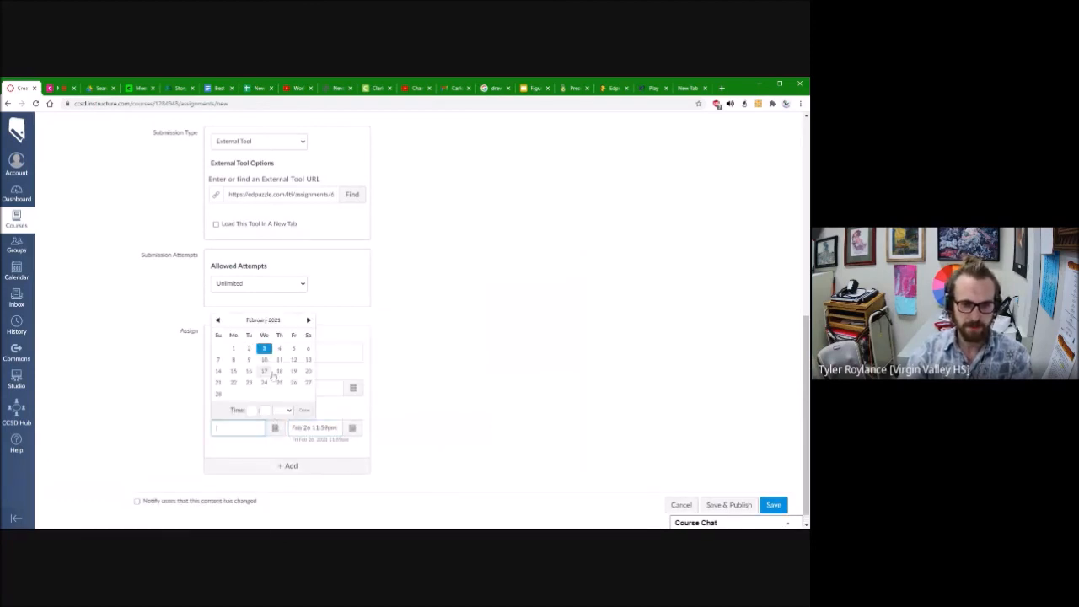
click(264, 349)
click(779, 507)
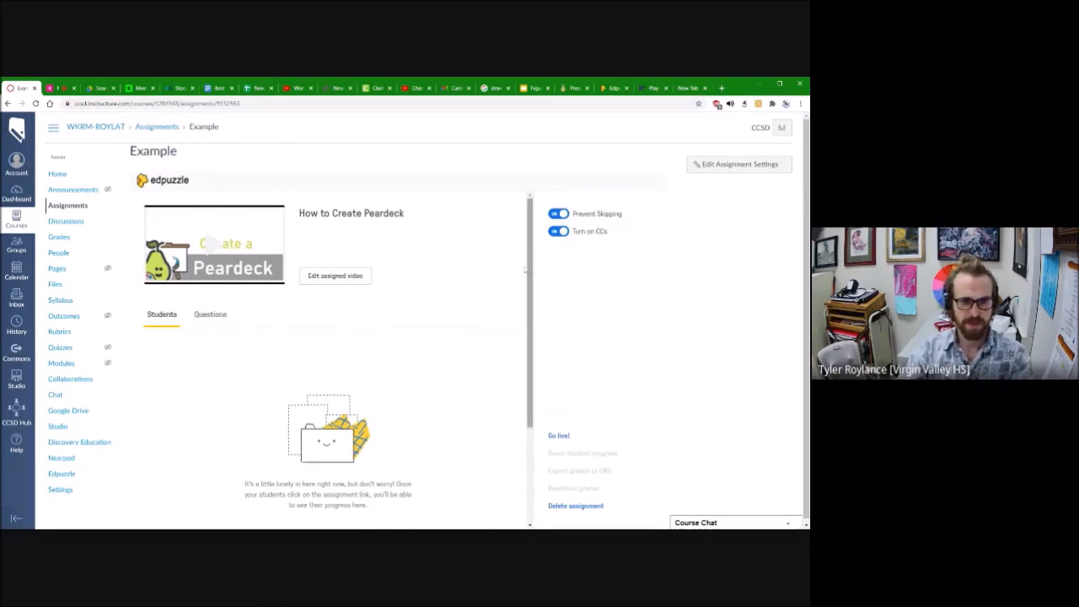
Step: Review the questions and the student progress for the "How to Create Peardeck" video inside the Example assignment
scroll(197, 426, down, 1)
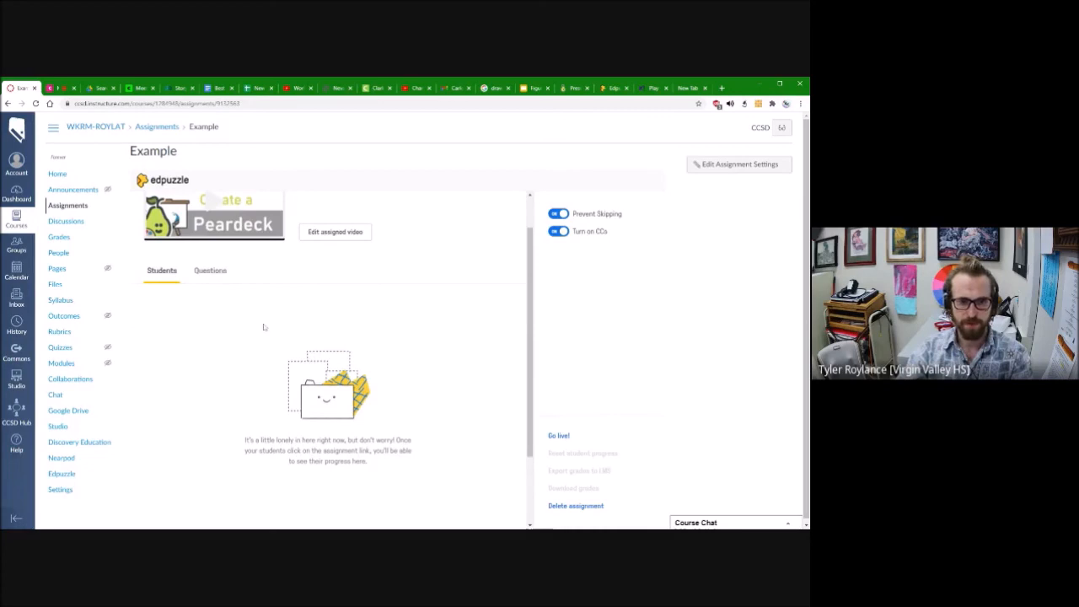
click(210, 270)
scroll(253, 354, down, 2)
scroll(230, 316, up, 3)
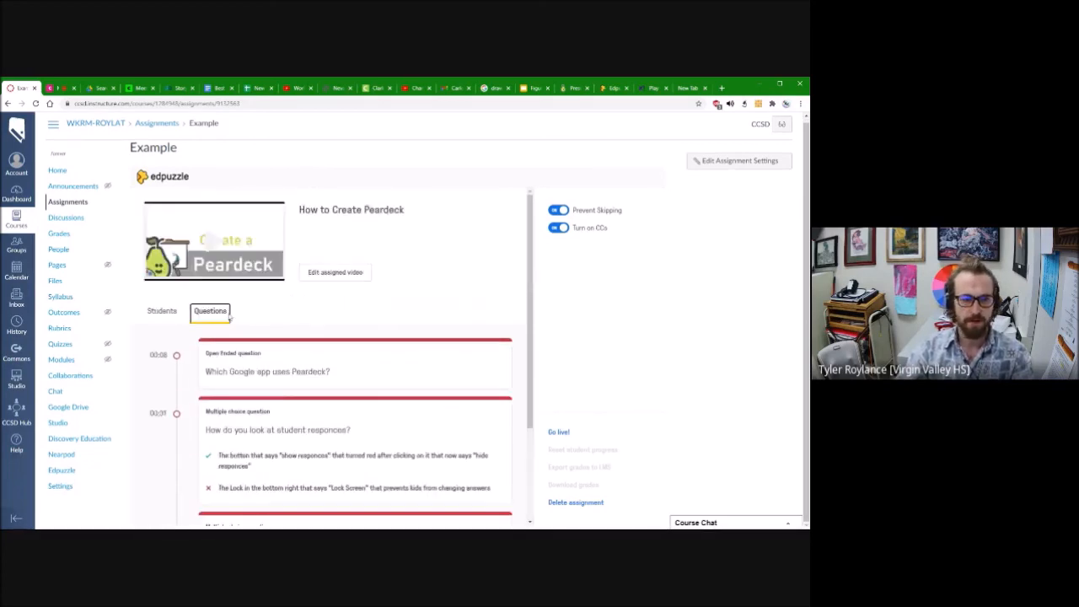
click(162, 311)
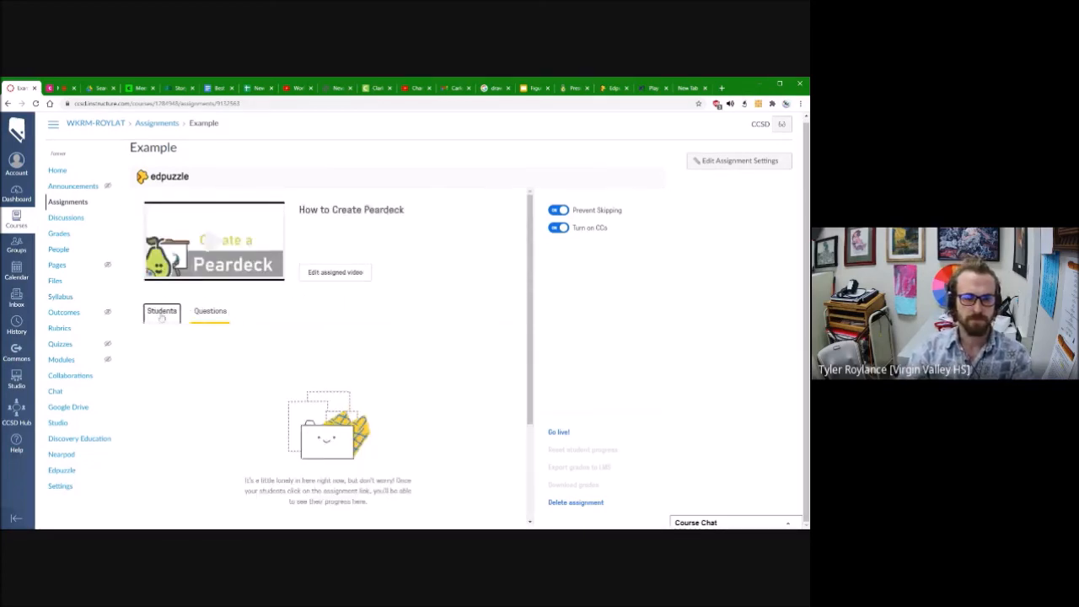